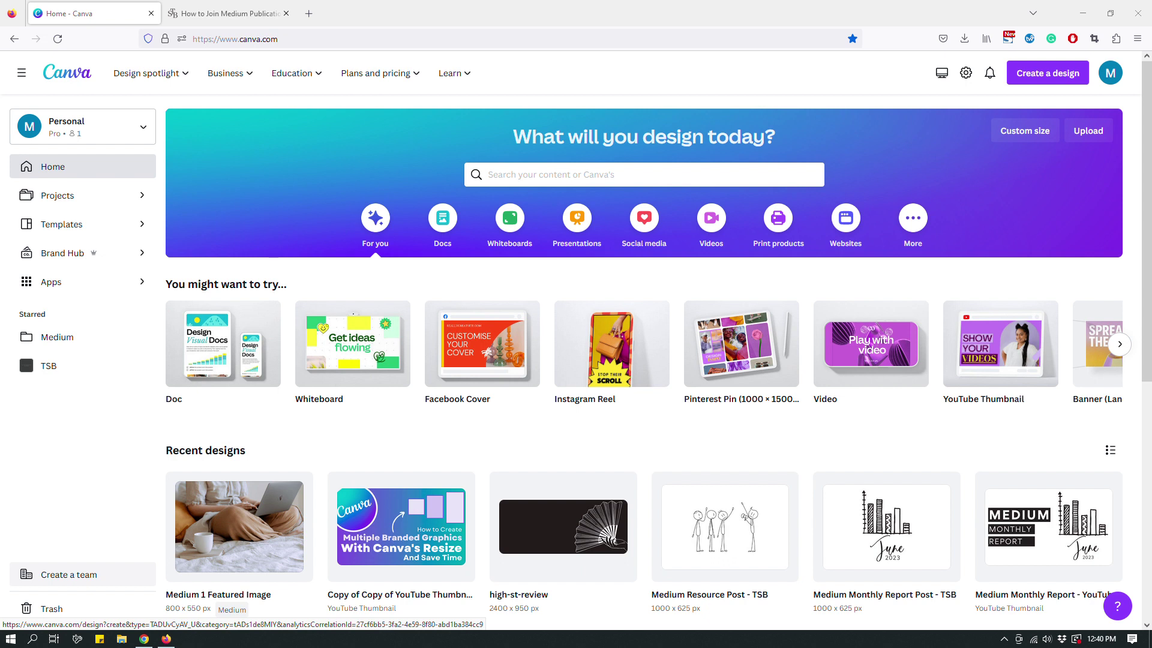
Step: Switch from Canva Home to the 'How to Join Medium Publications' article
left_click(228, 13)
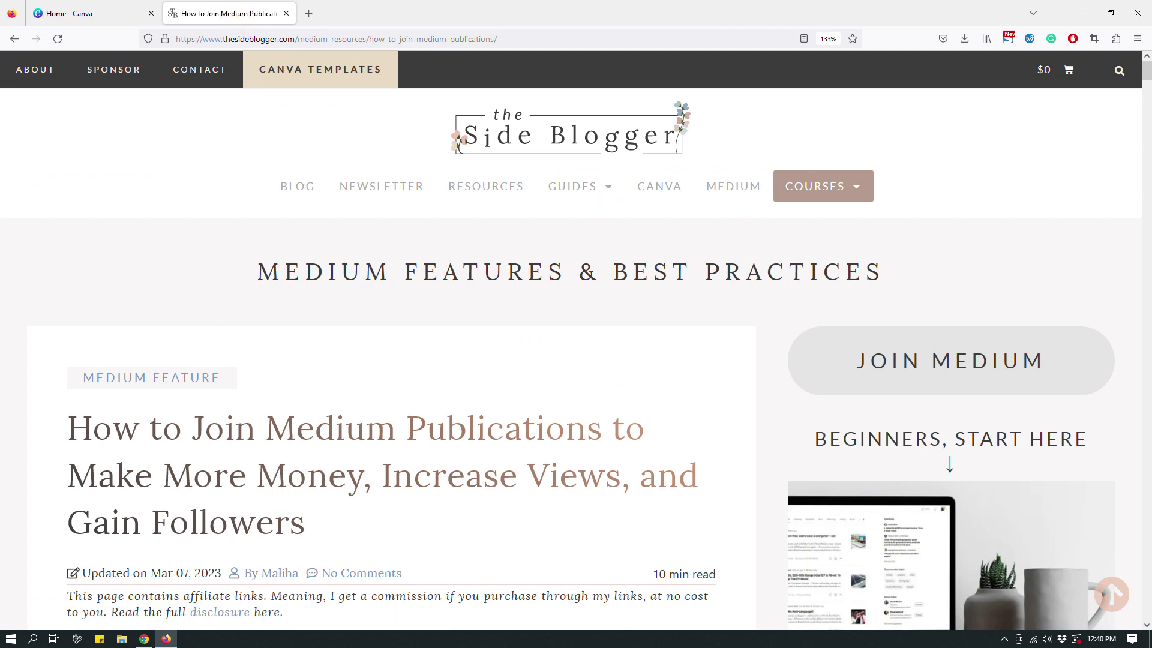
Step: Read down to the Medium Travel tag example, resetting the zoom and then enlarging the text to 133%
scroll(576, 360, "down", 2)
key("ctrl+0")
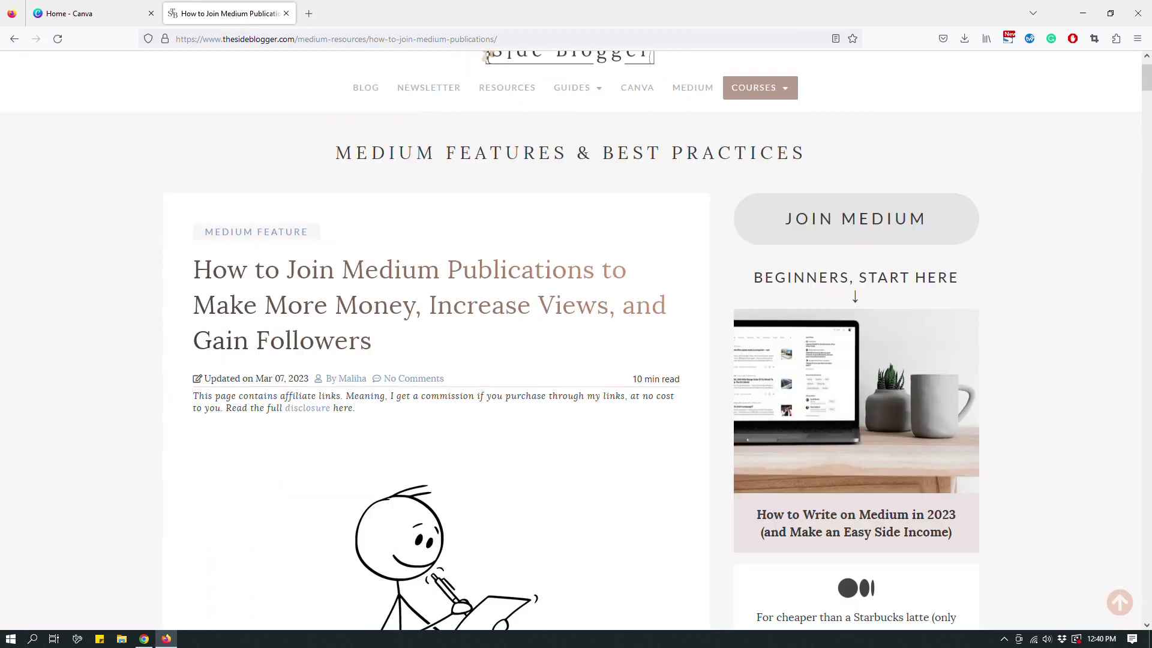
scroll(576, 360, "down", 15)
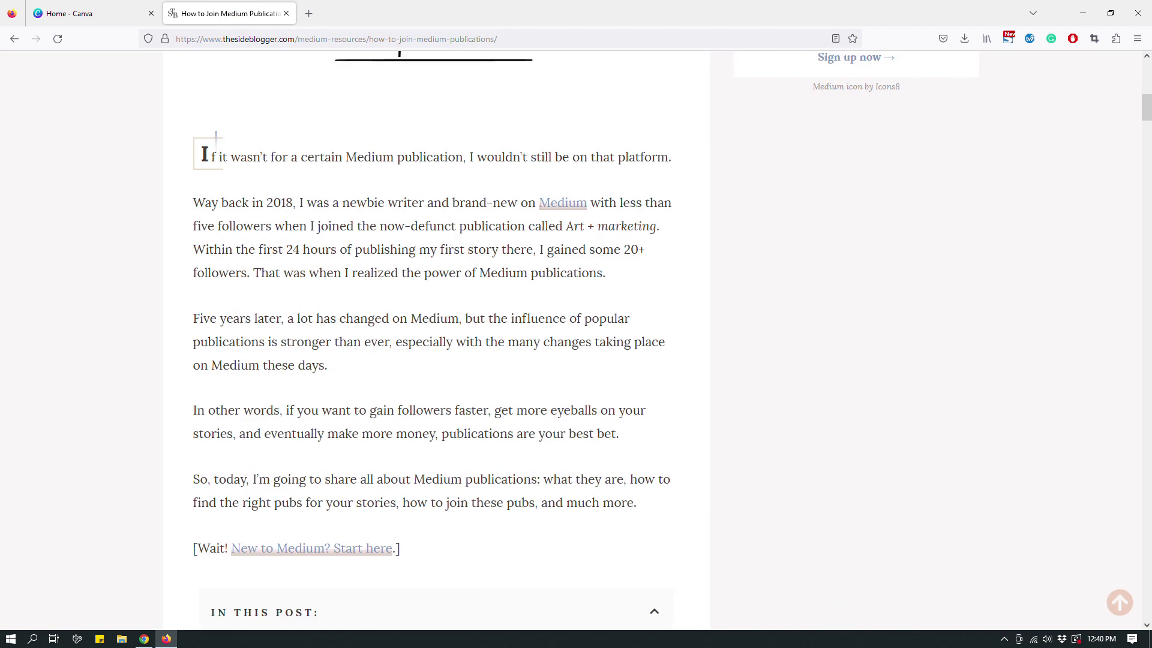
scroll(576, 360, "down", 13)
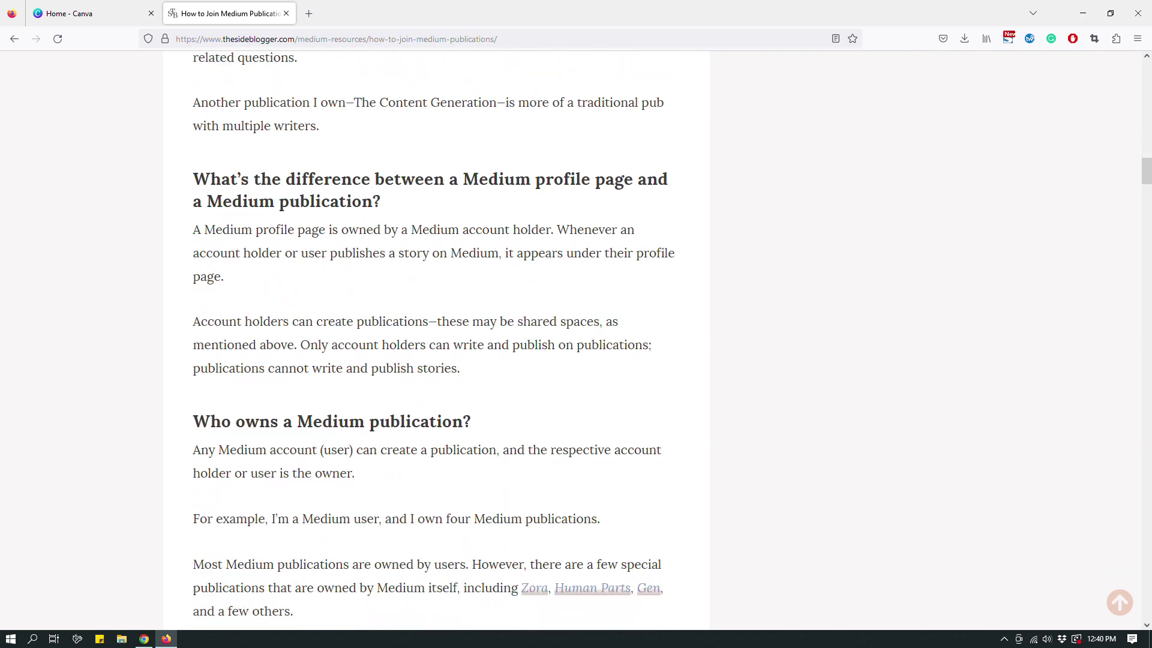
scroll(576, 360, "down", 13)
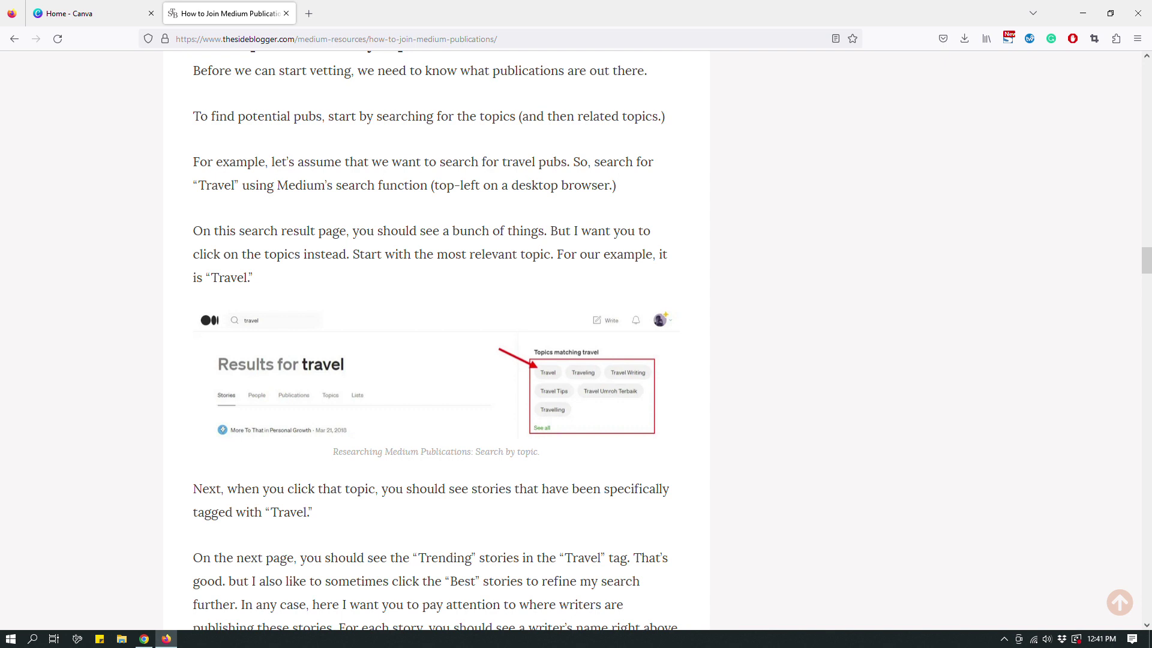
scroll(436, 336, "down", 1)
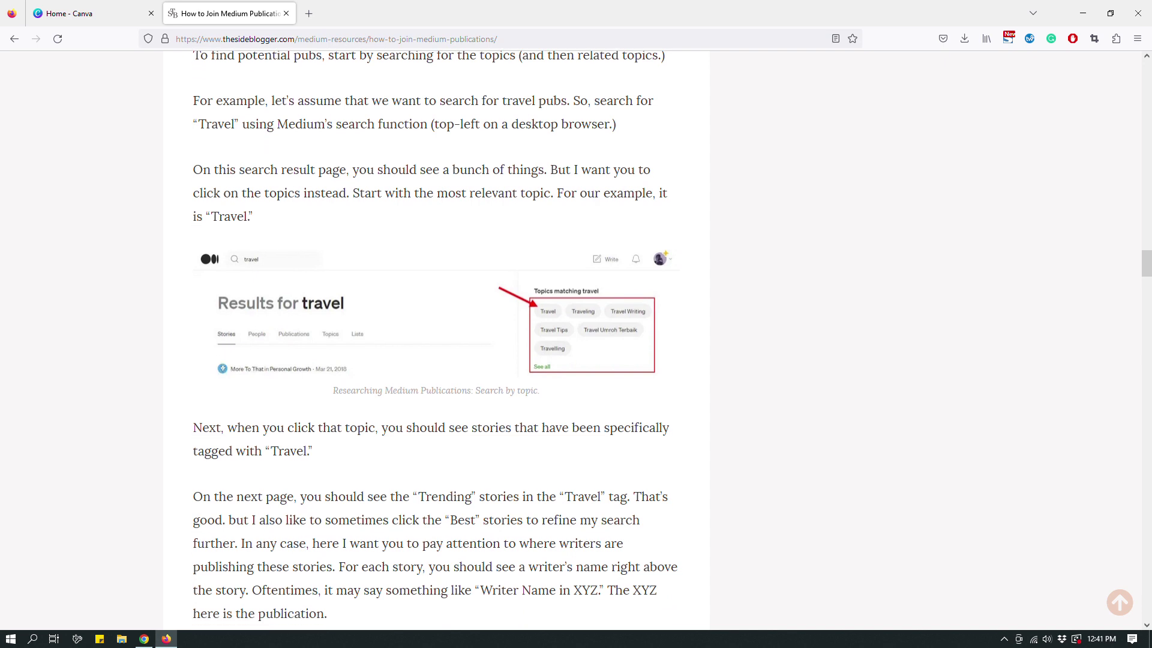
key("ctrl+plus")
key("ctrl+plus")
key("ctrl+plus")
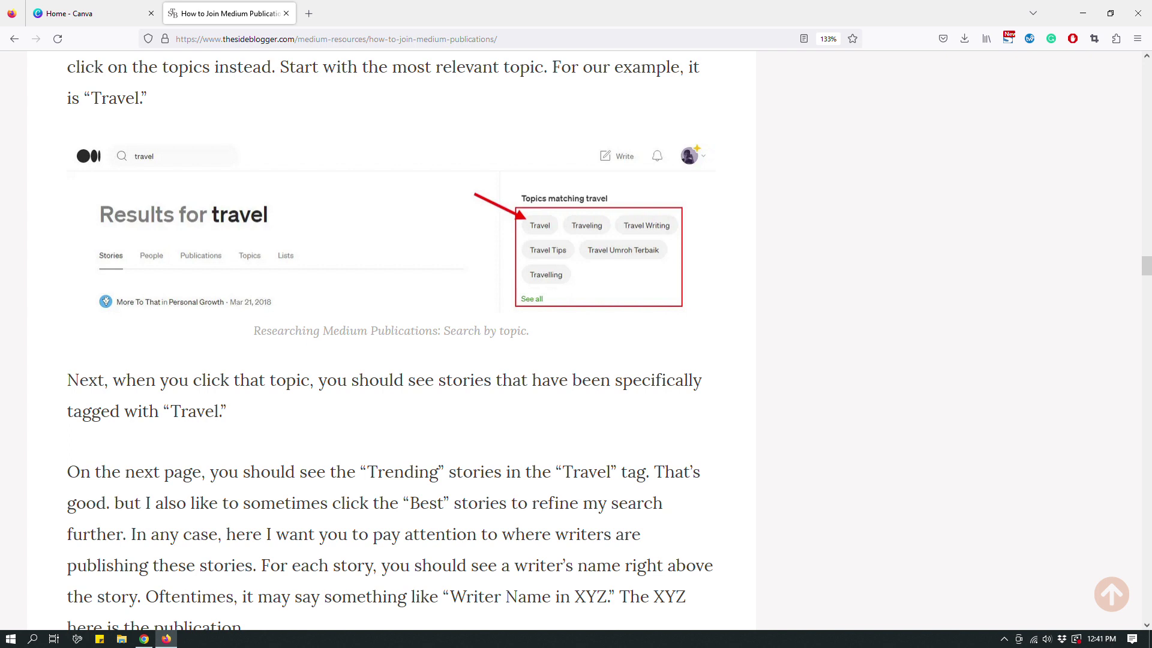
scroll(390, 336, "up", 3)
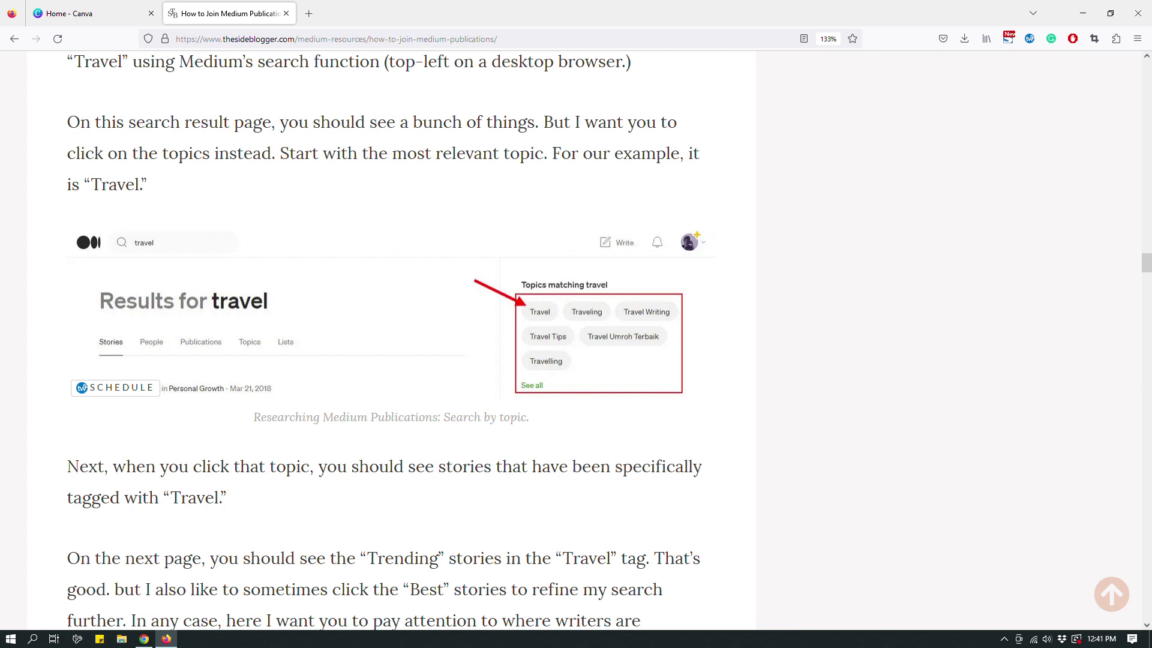
scroll(390, 342, "down", 10)
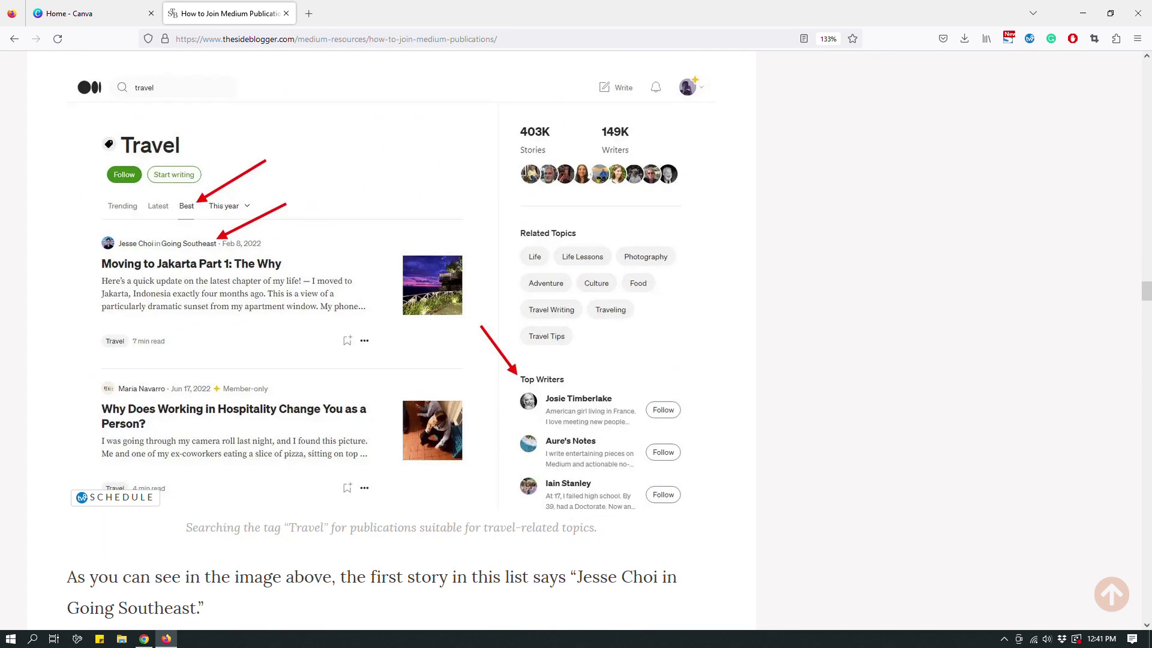
Step: Scroll back to the 'Find publications by topics' section and its 'Results for travel' screenshot
scroll(390, 342, "up", 2)
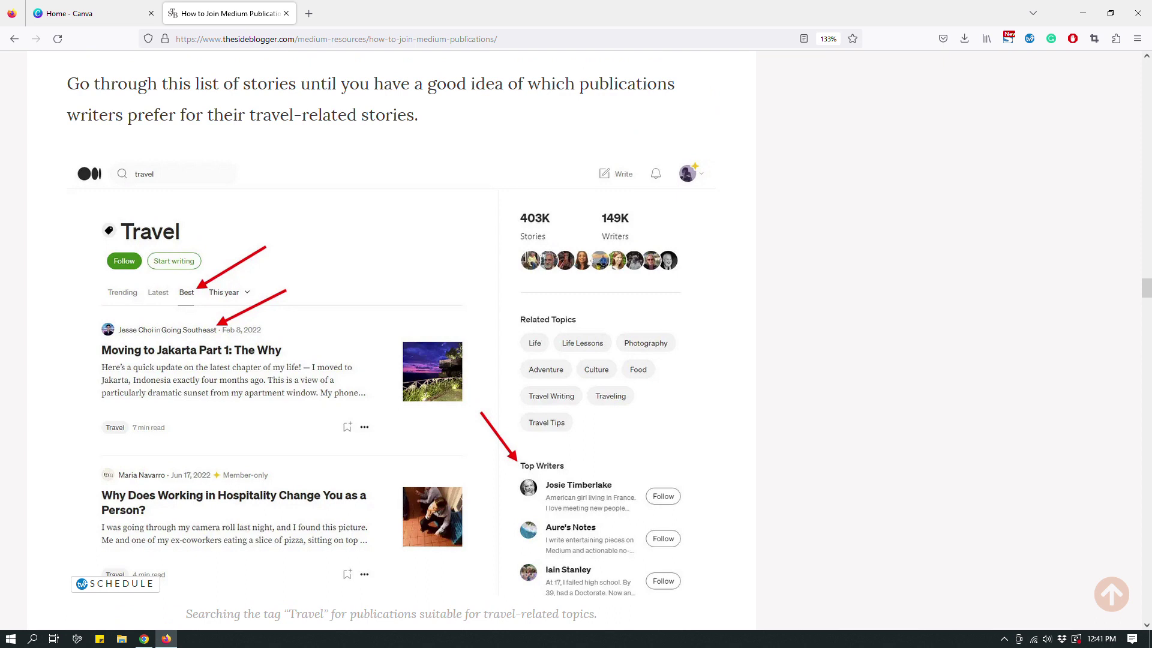
scroll(389, 342, "down", 15)
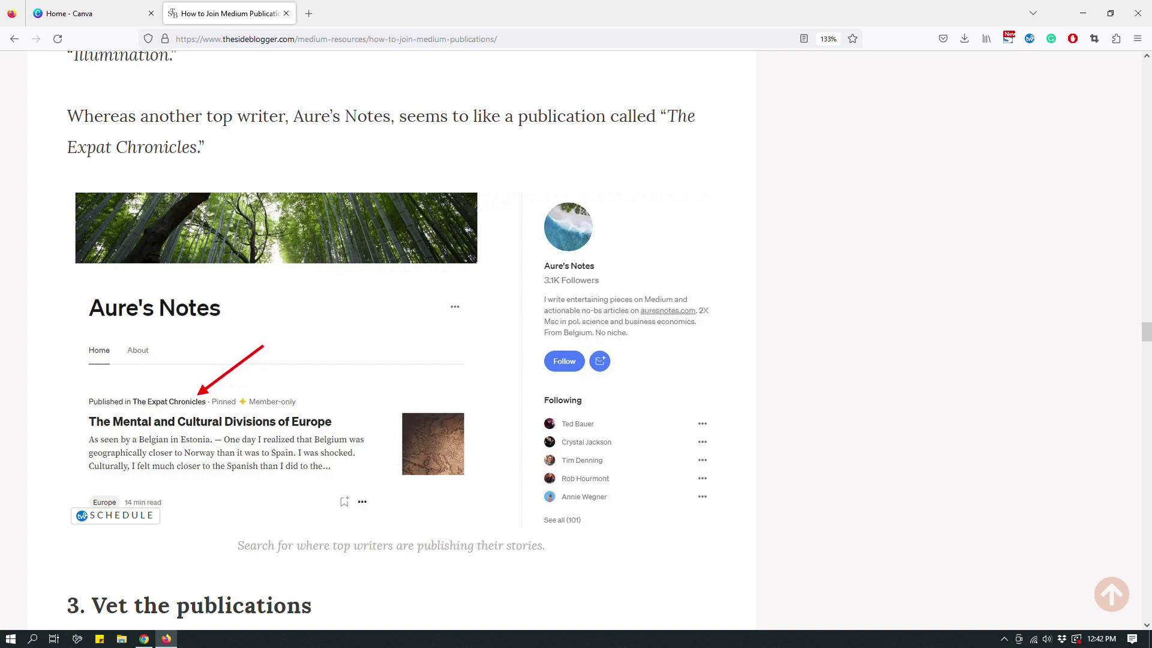
scroll(390, 336, "up", 20)
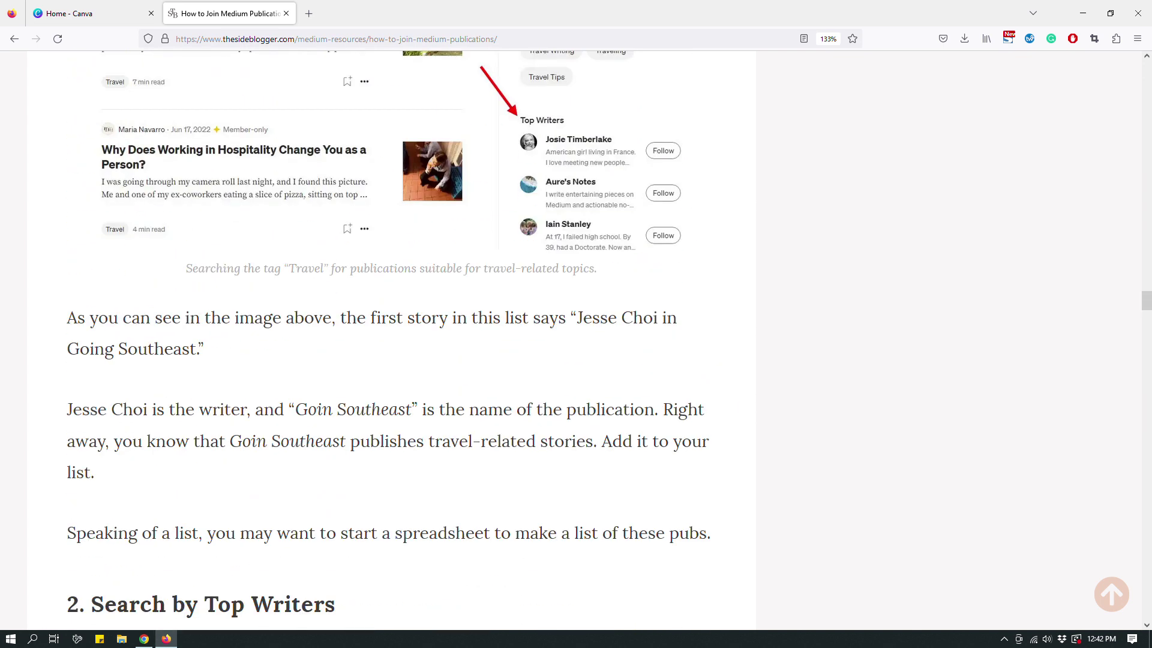
scroll(390, 336, "down", 4)
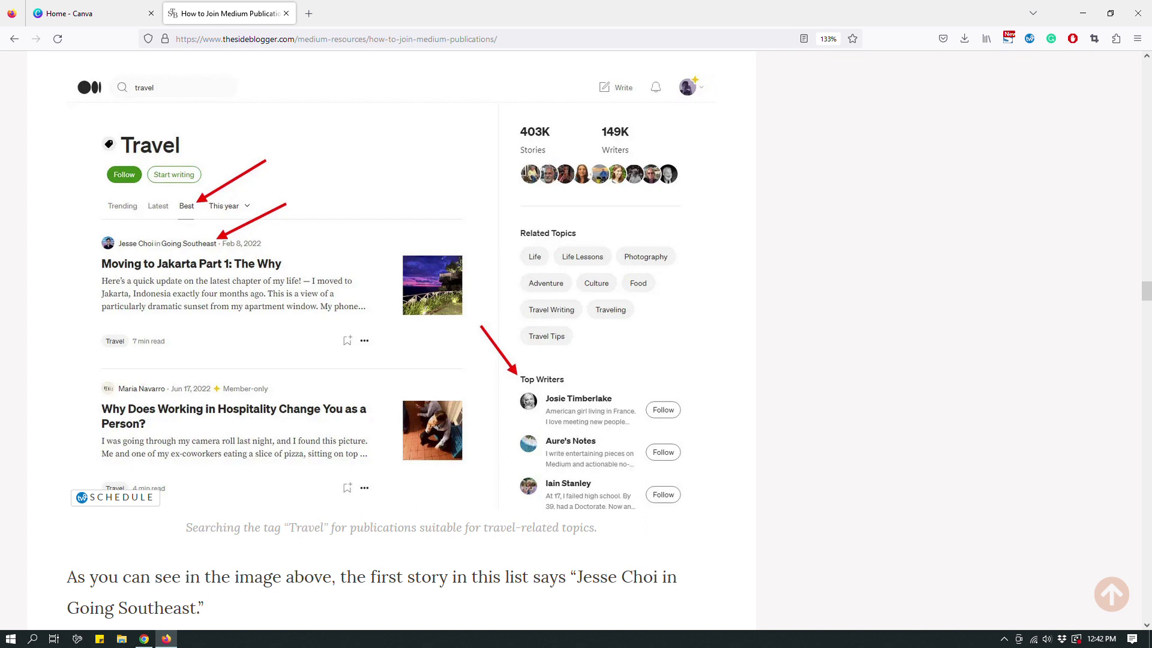
scroll(384, 336, "down", 3)
Step: Bring up the Chrome window with the Medium earnings dashboard showing $32.92 total
scroll(384, 336, "up", 15)
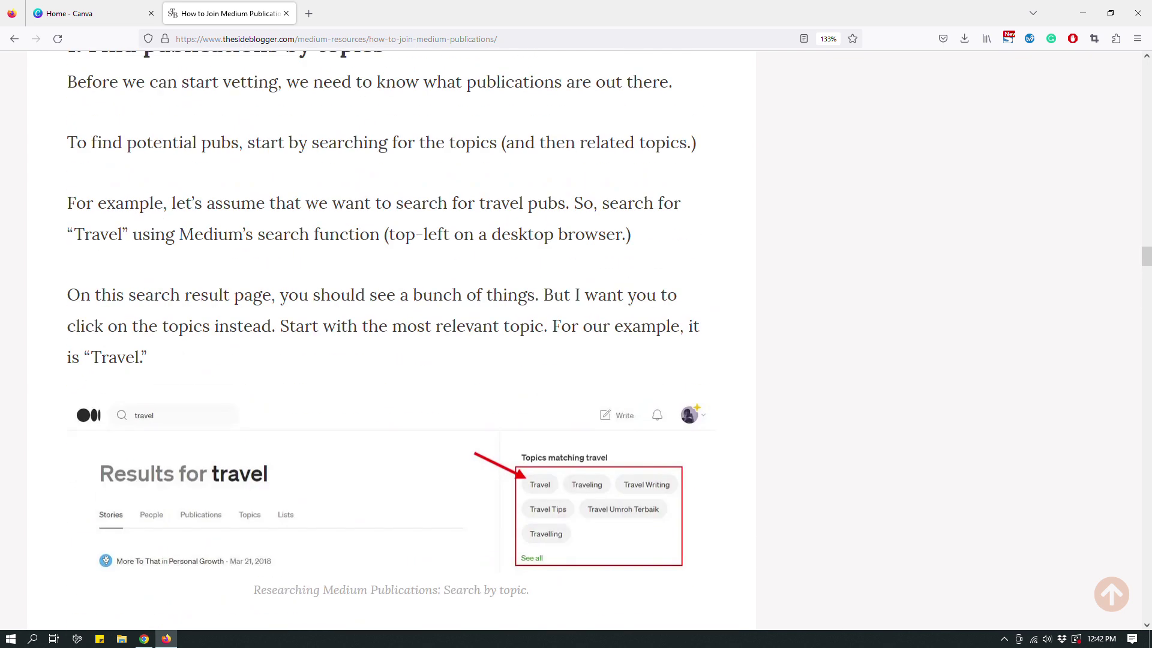
scroll(384, 336, "down", 6)
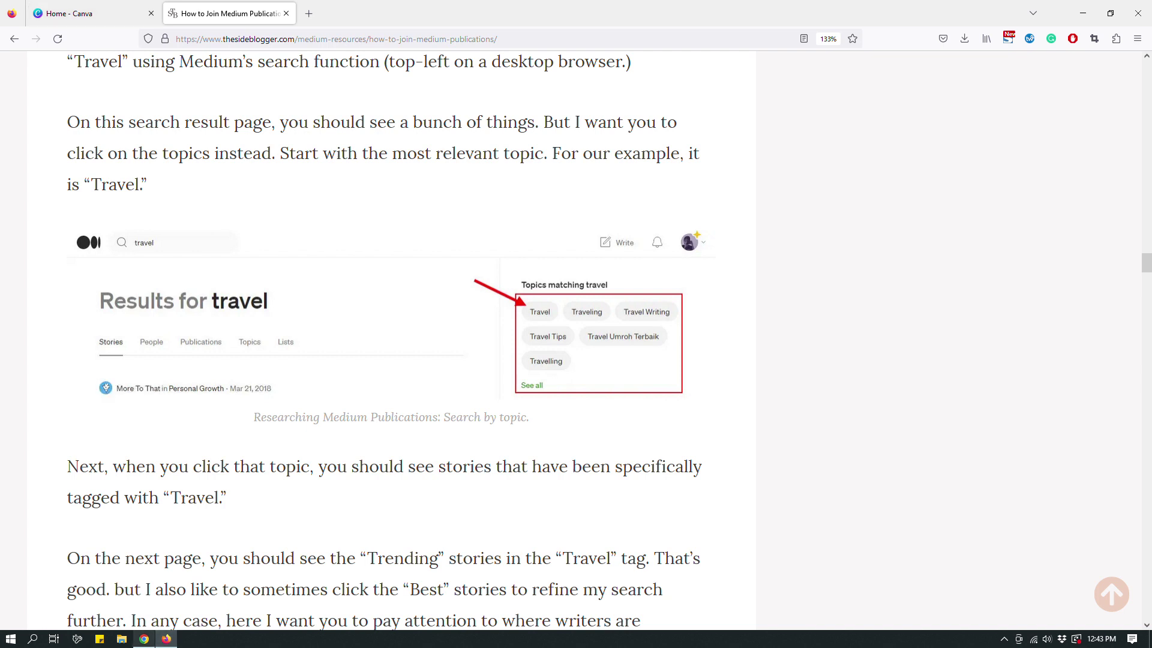
left_click(144, 639)
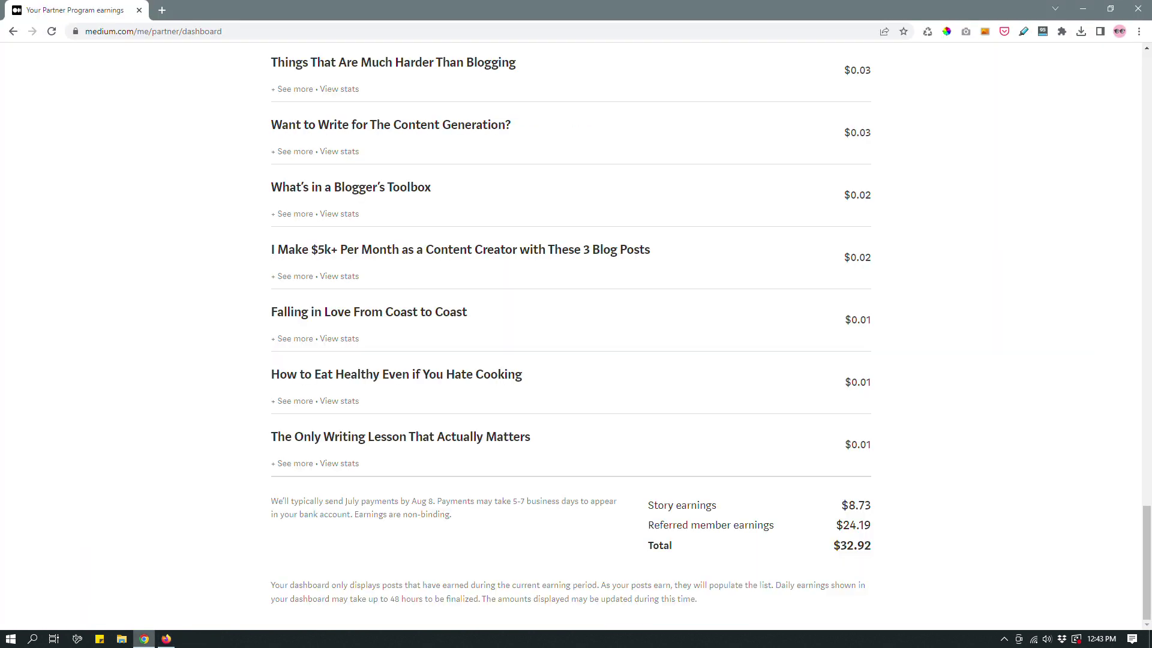
scroll(570, 336, "up", 1)
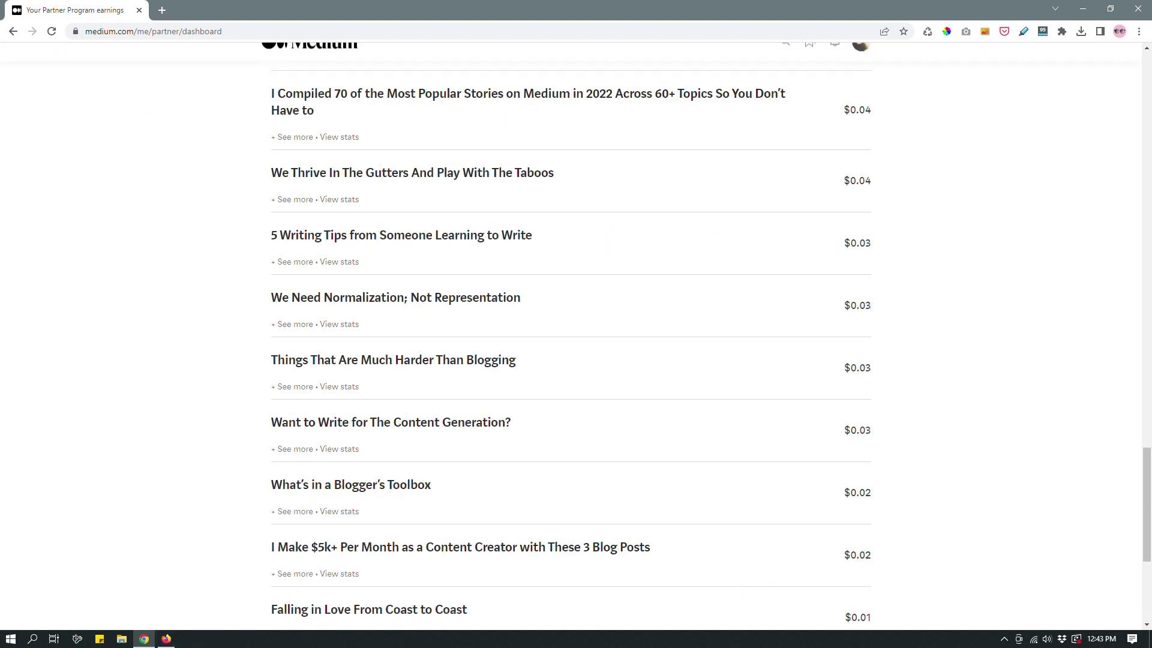
scroll(570, 336, "down", 1)
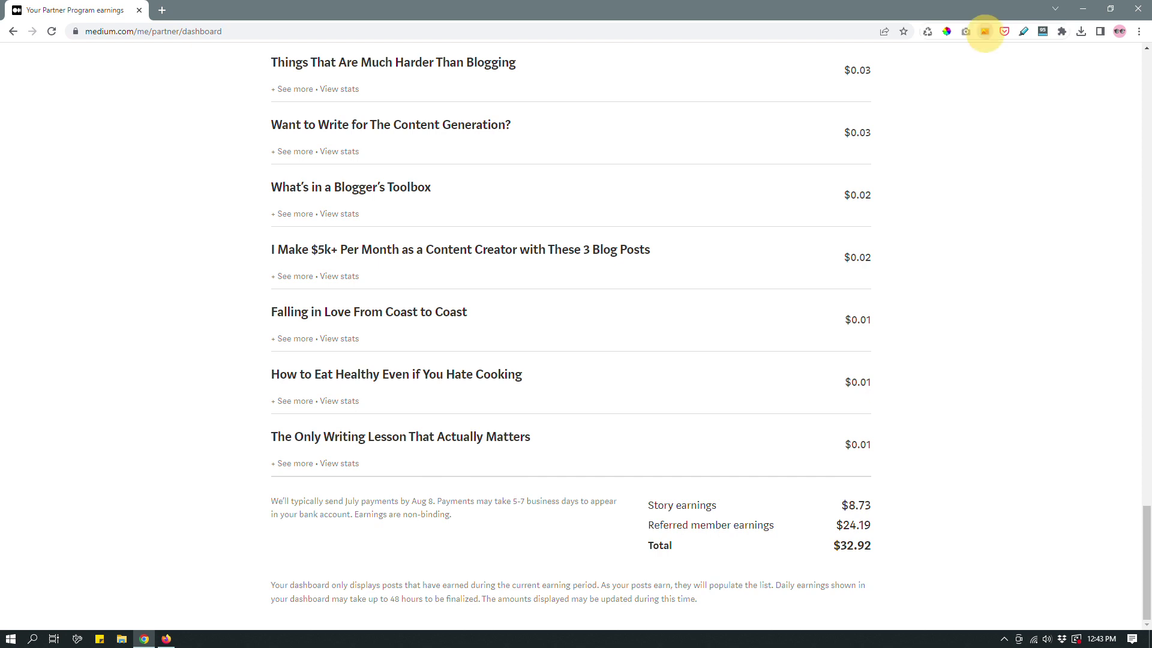
left_click(985, 31)
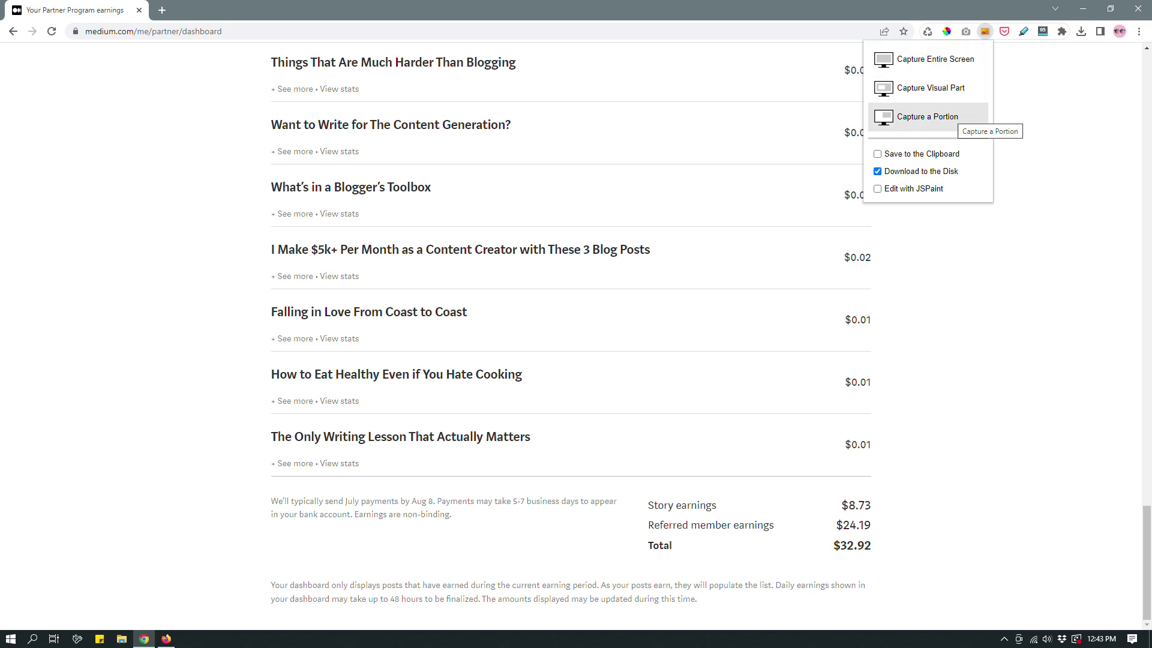
Step: Save a partial PNG capture of the last story row and earnings totals, then return to Firefox
left_click(954, 119)
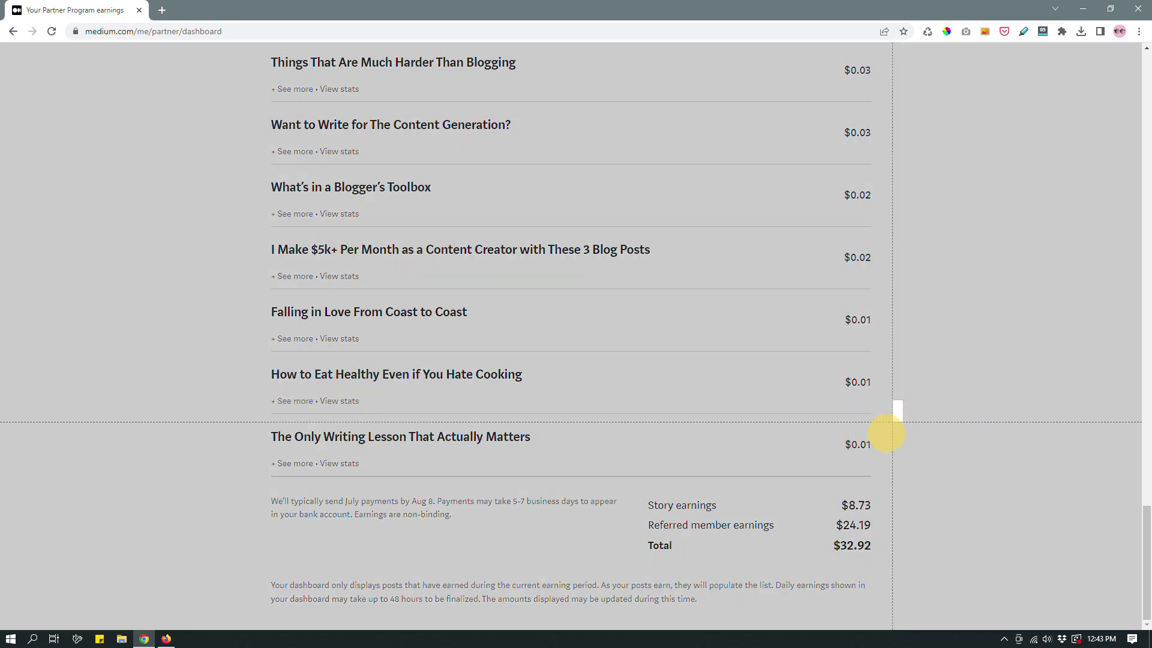
left_click_drag(892, 422, 246, 624)
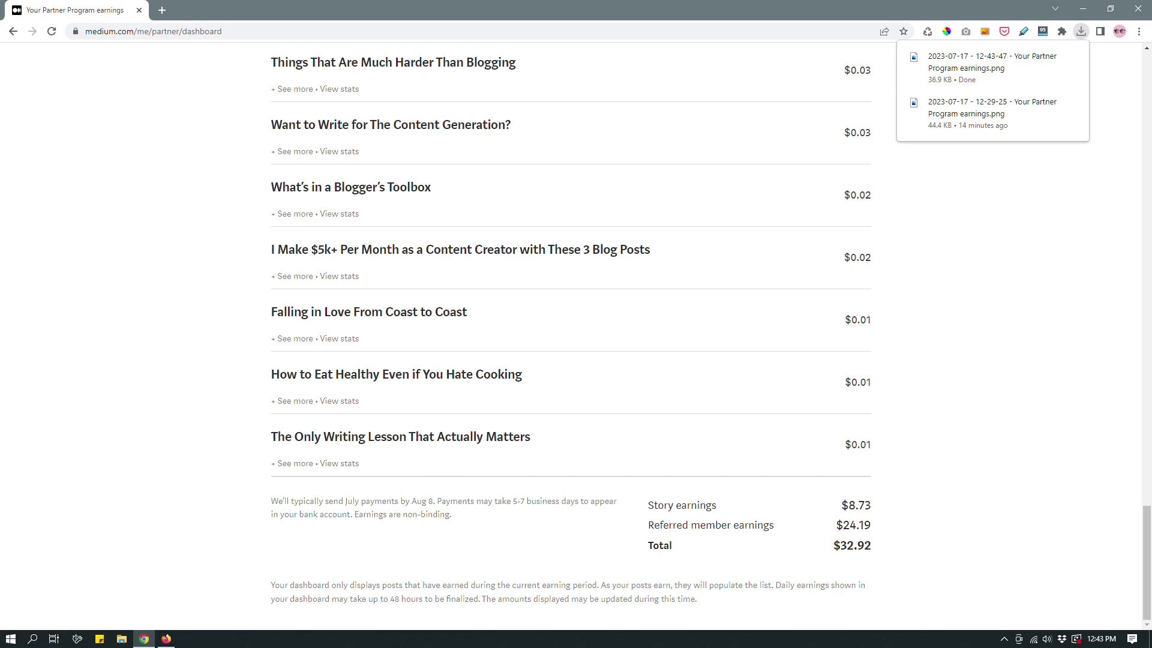
left_click(167, 638)
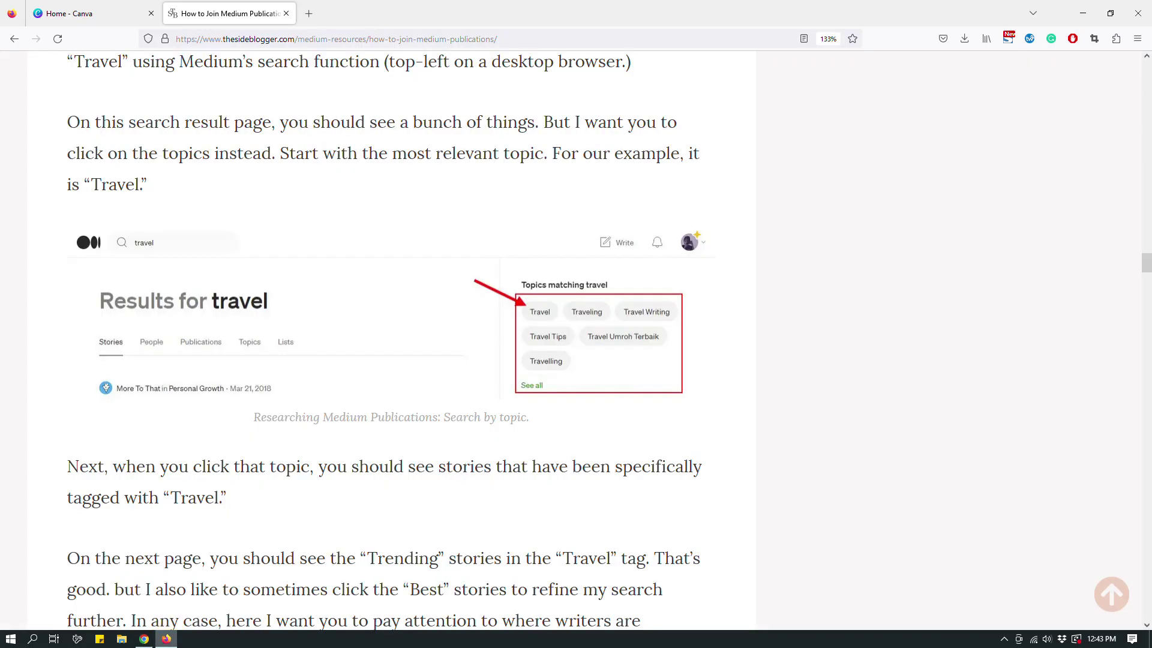
Step: From Canva Home, start a Custom size design to show the empty width and height fields
left_click(69, 13)
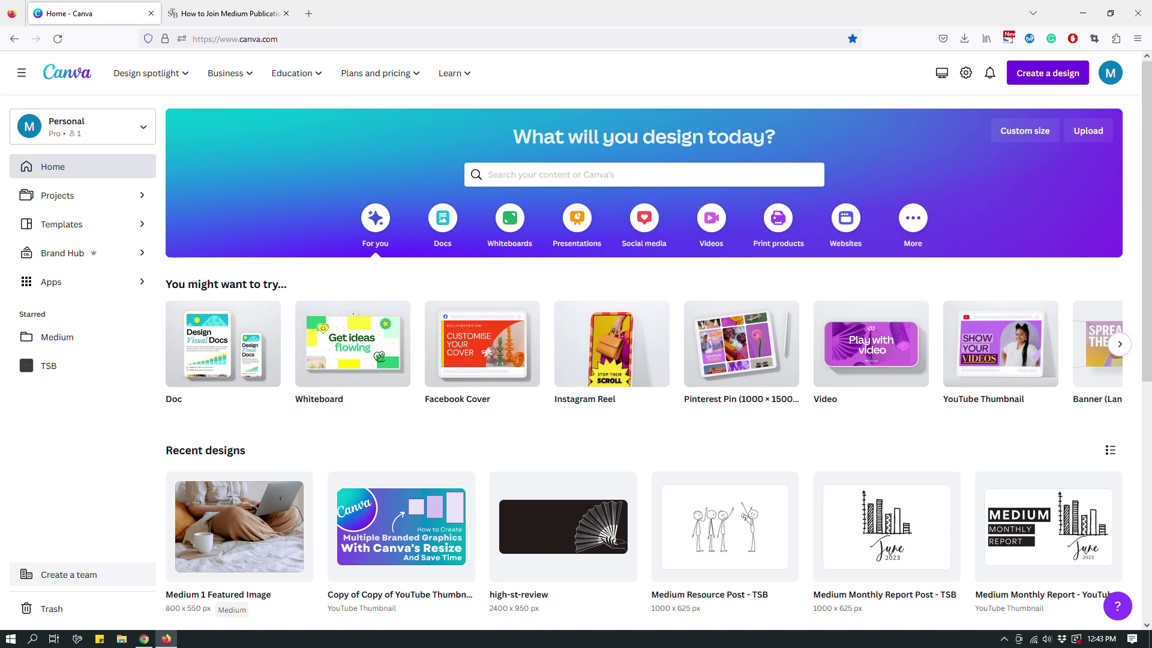
left_click(1047, 72)
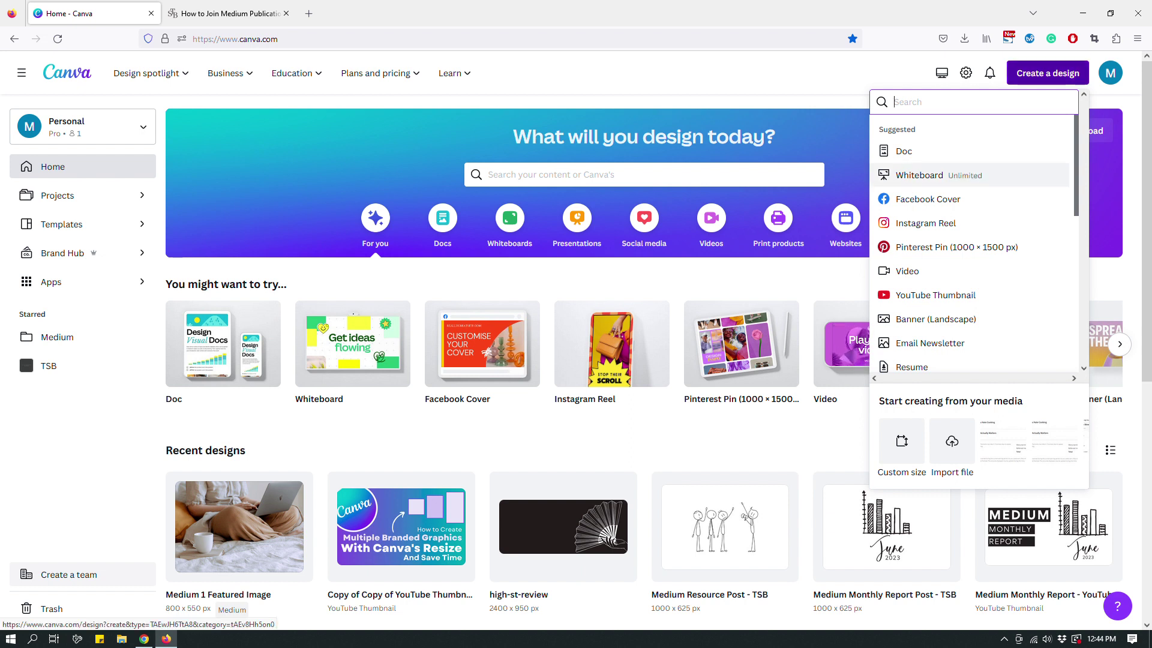
scroll(971, 215, "down", 3)
scroll(972, 214, "down", 10)
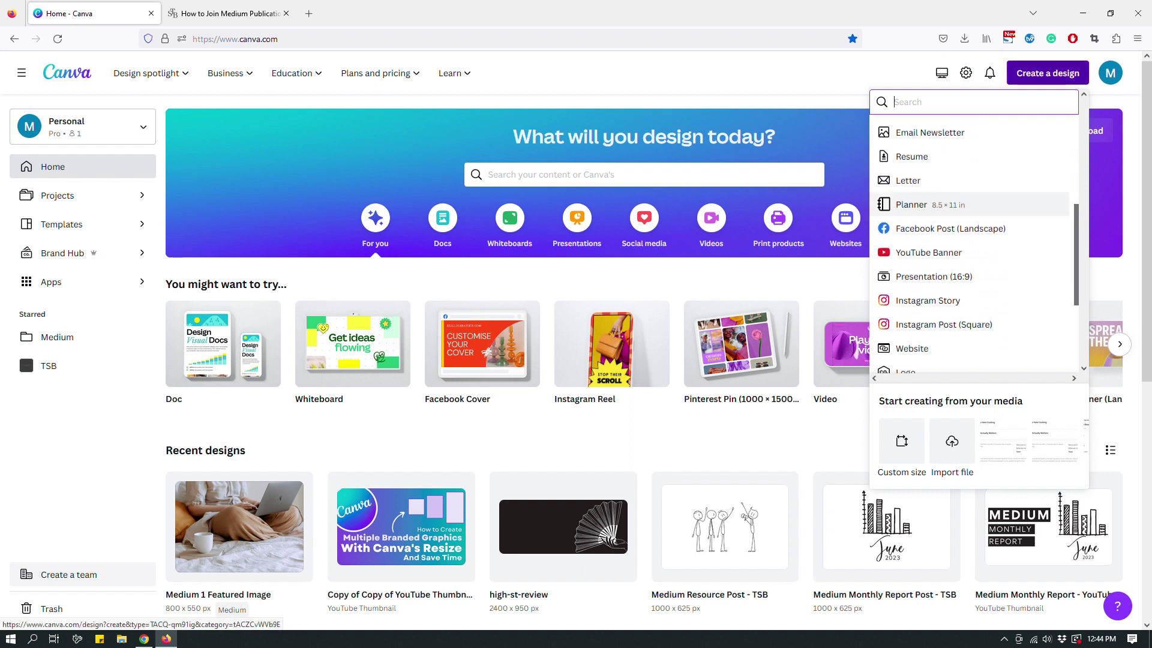
scroll(971, 228, "up", 10)
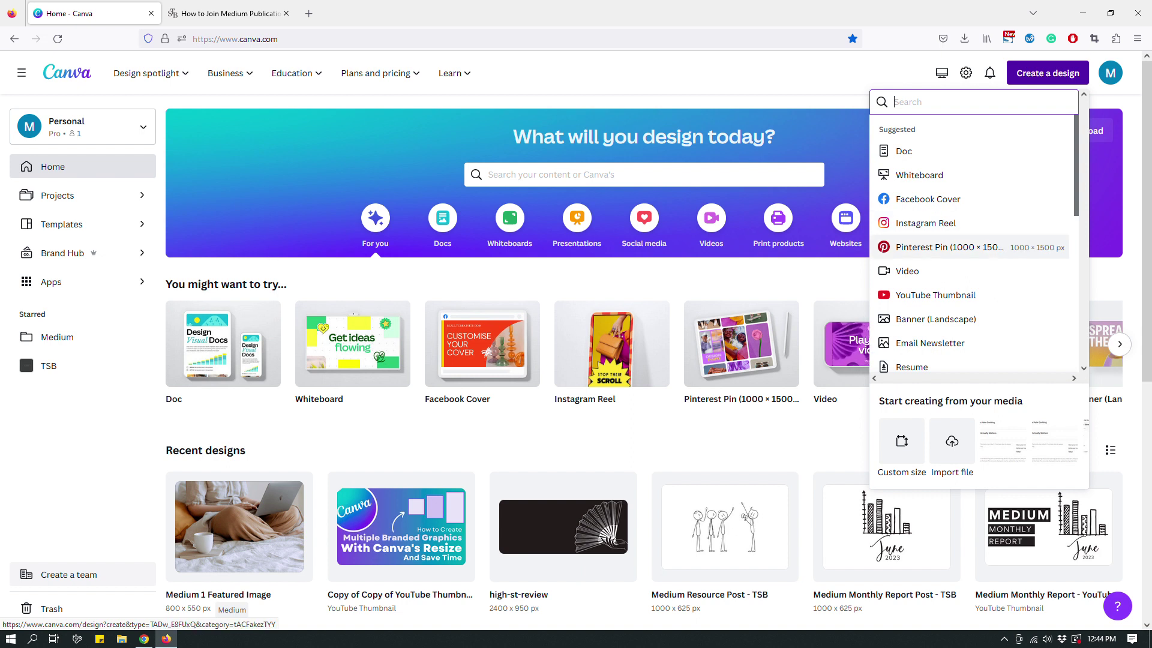
scroll(972, 247, "down", 1)
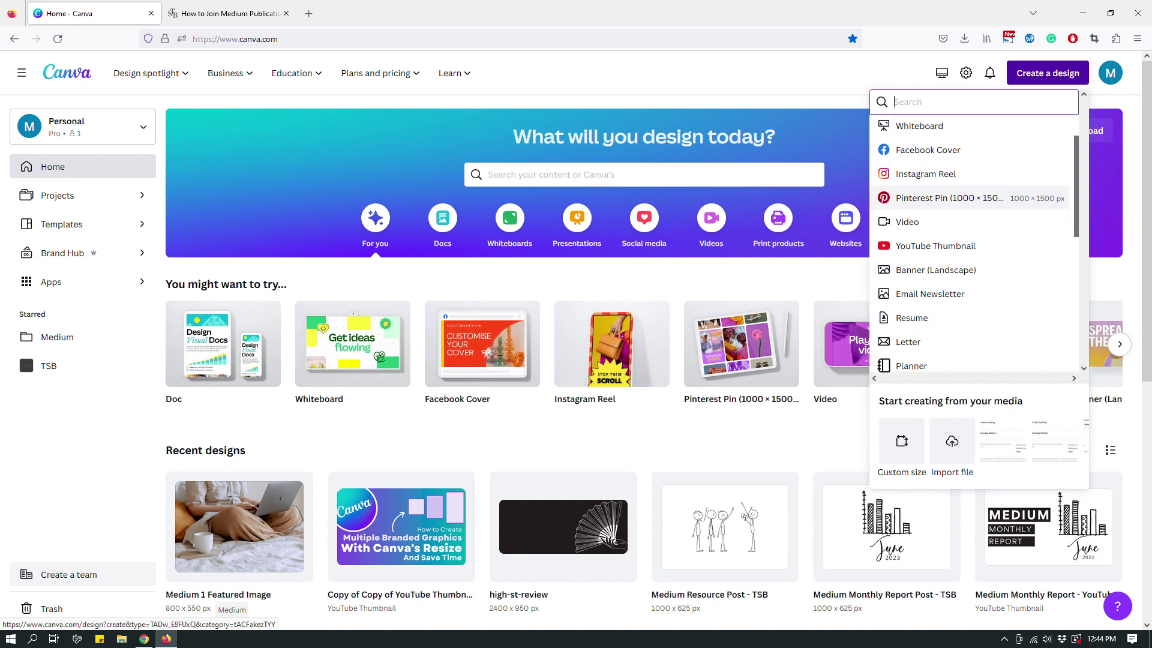
scroll(972, 228, "down", 1)
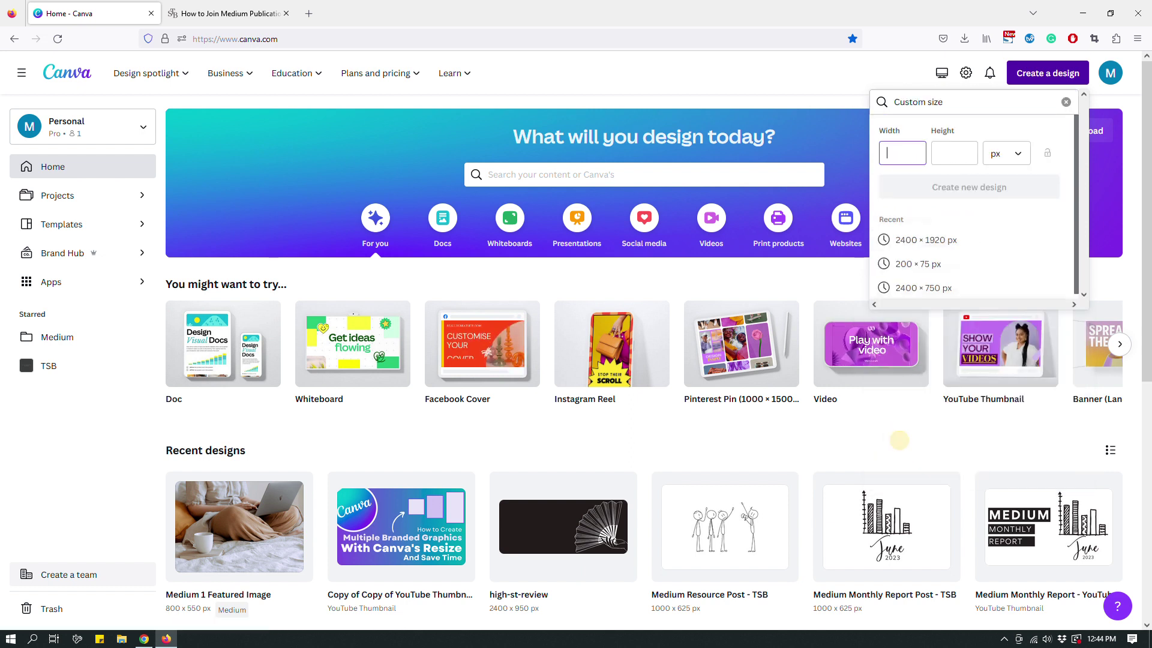
left_click(902, 441)
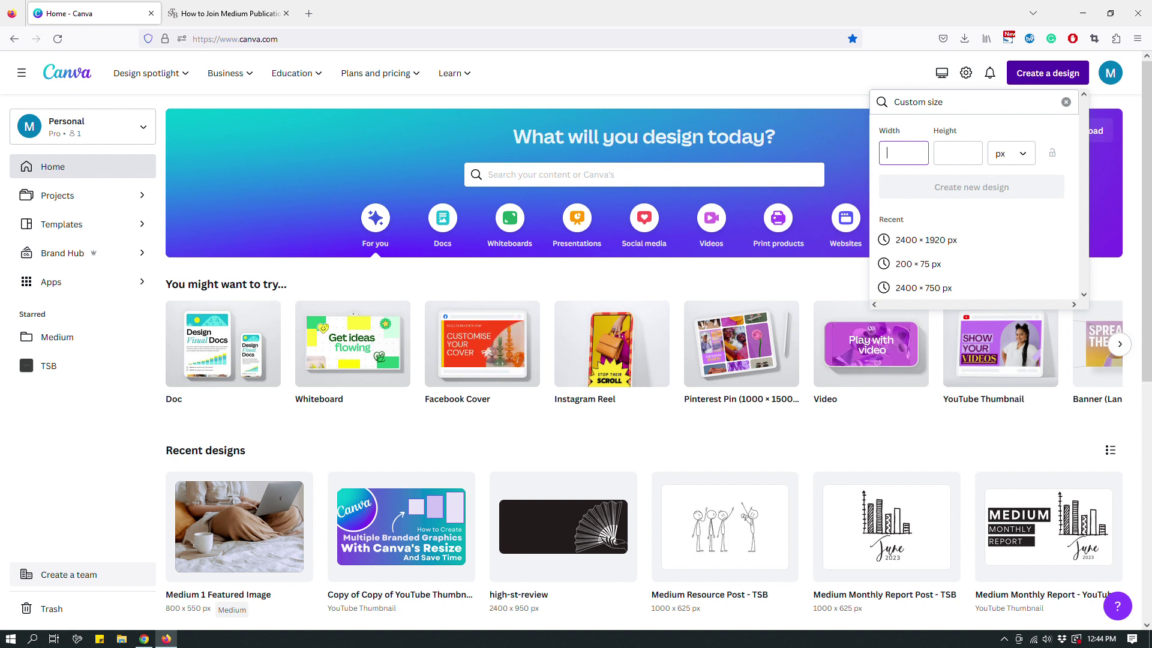
Step: Close the Custom size panel and reopen the Create a design list
key("Escape")
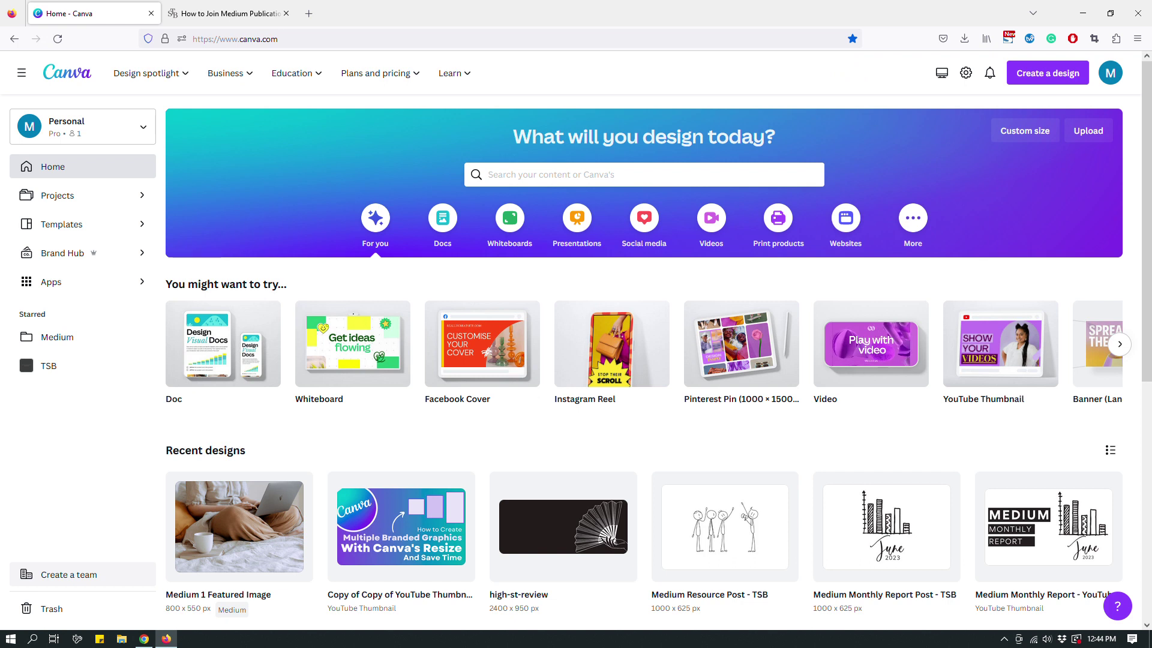
left_click(1047, 73)
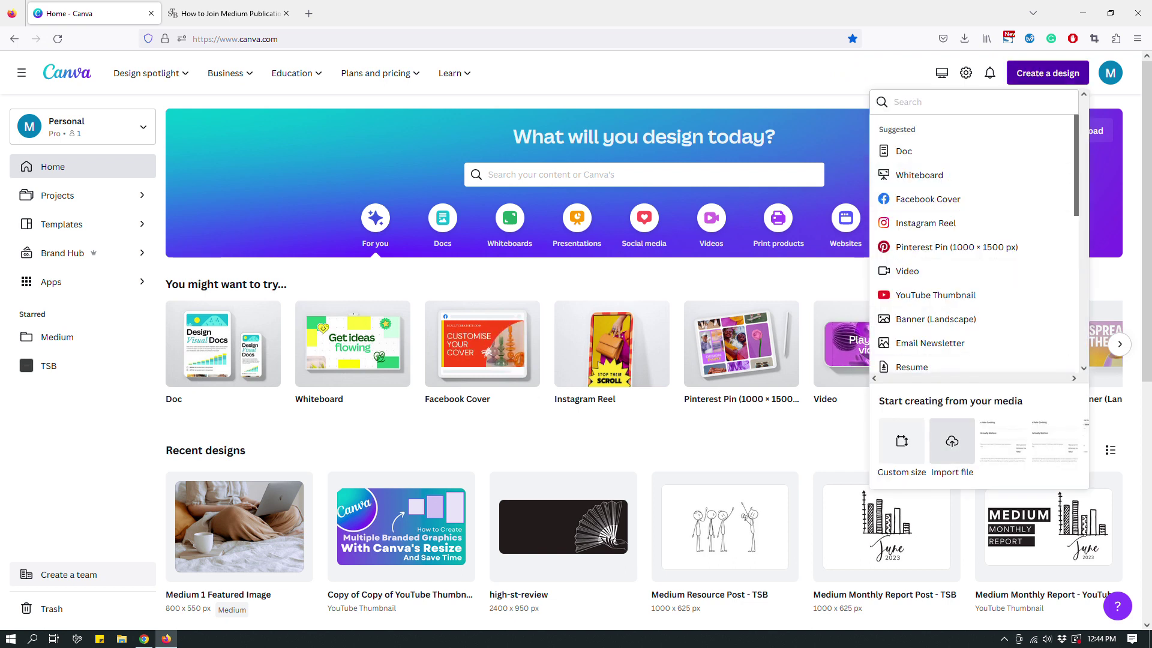
Step: Import '2023-07-17 - 12-29-25 - Your Partner Program earnings.png' from the Downloads folder
left_click(951, 441)
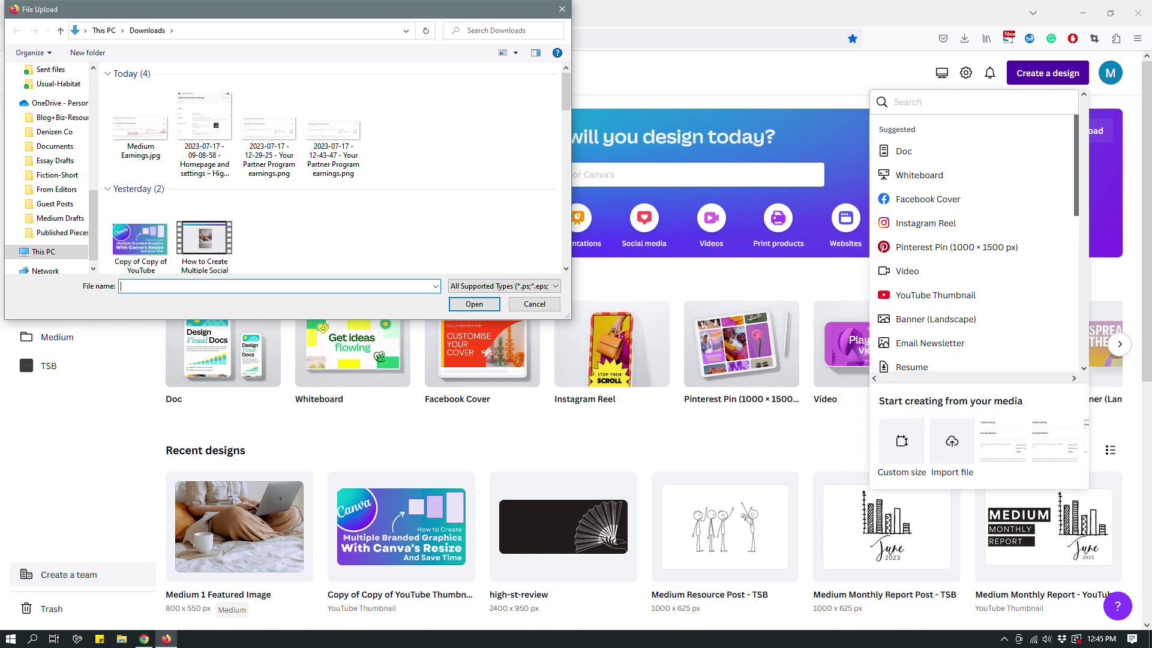
scroll(54, 141, "up", 10)
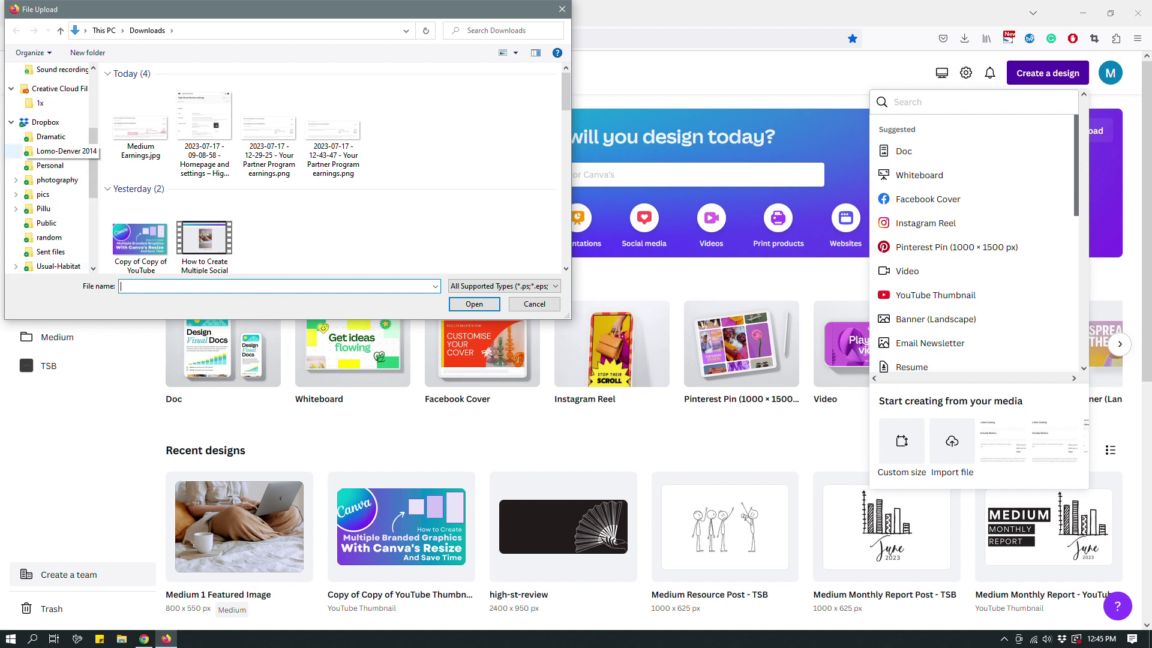
scroll(54, 141, "up", 3)
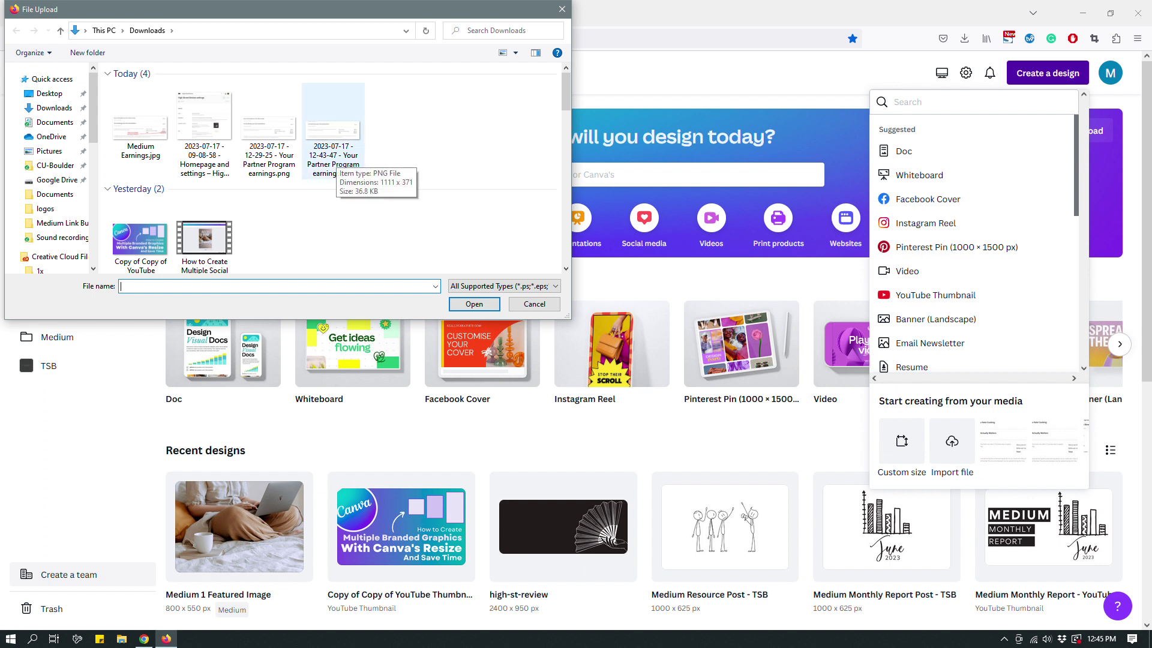
left_click(268, 138)
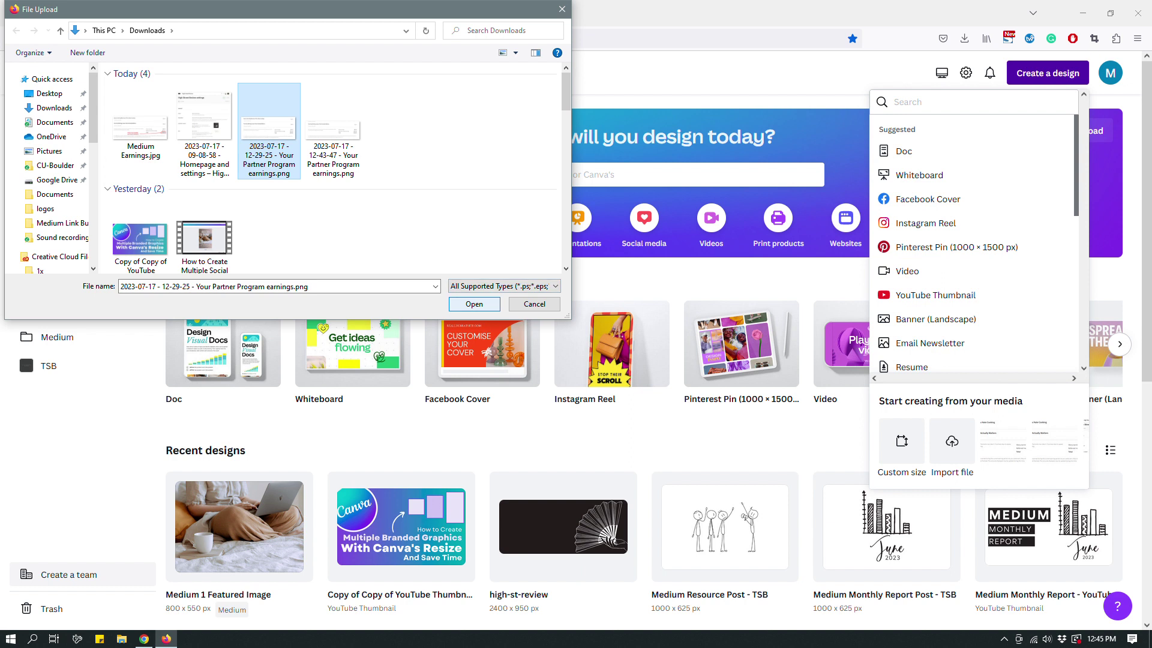
left_click(474, 304)
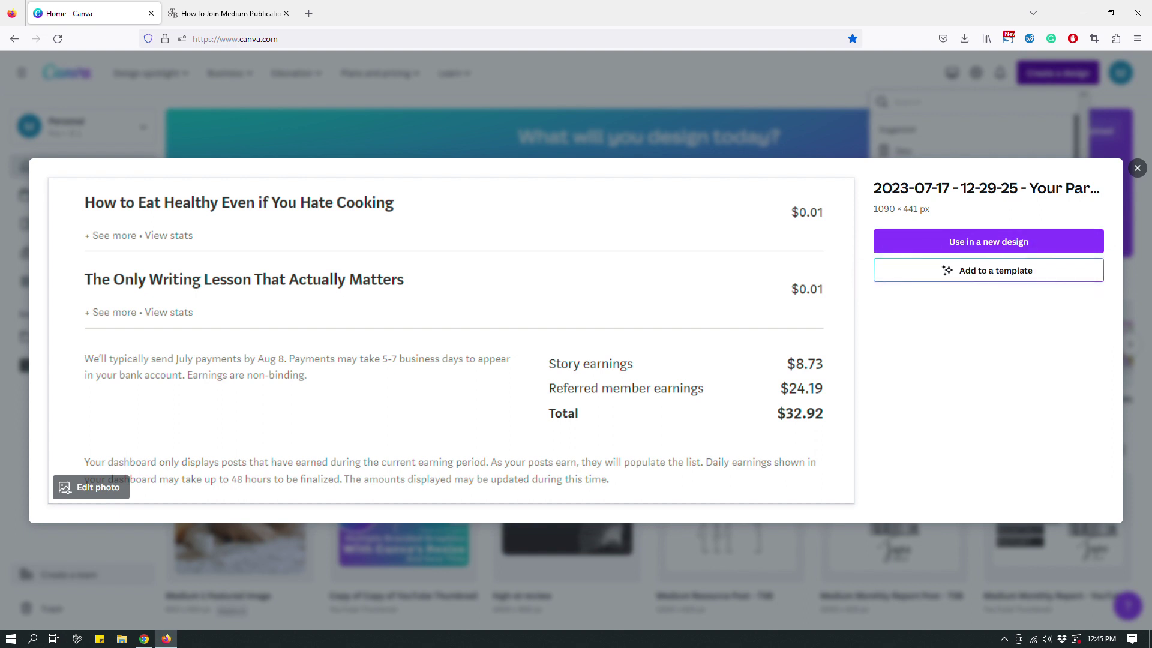
Step: Browse the 'Use in a new design' size list, then close it and the image preview
left_click(980, 243)
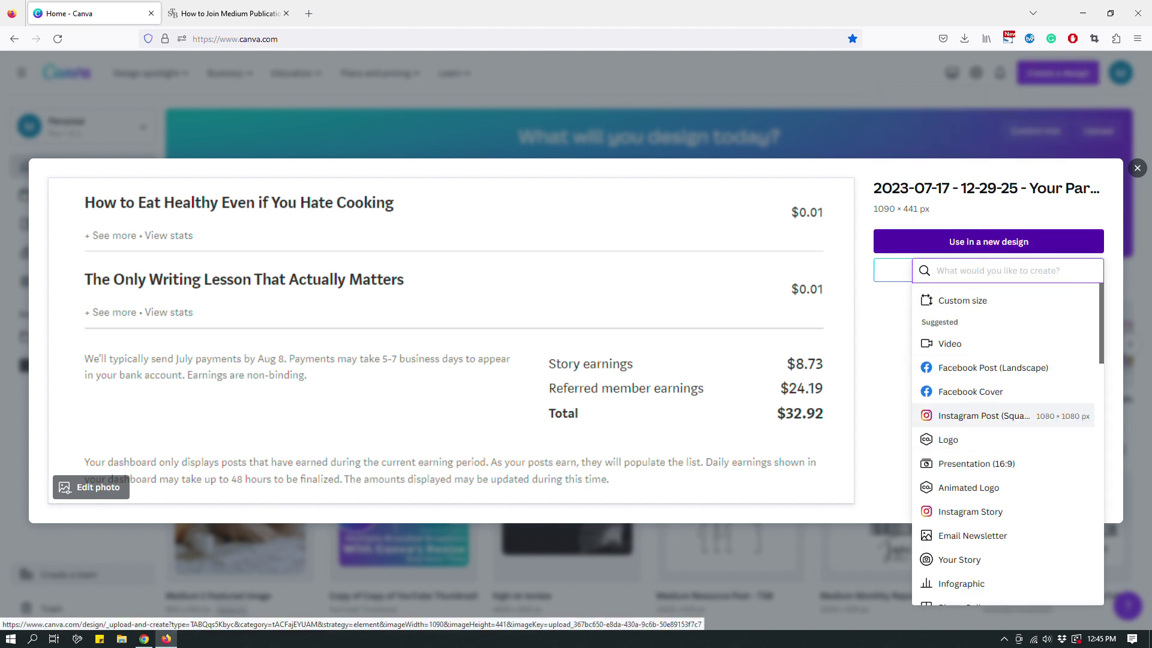
scroll(1008, 417, "down", 5)
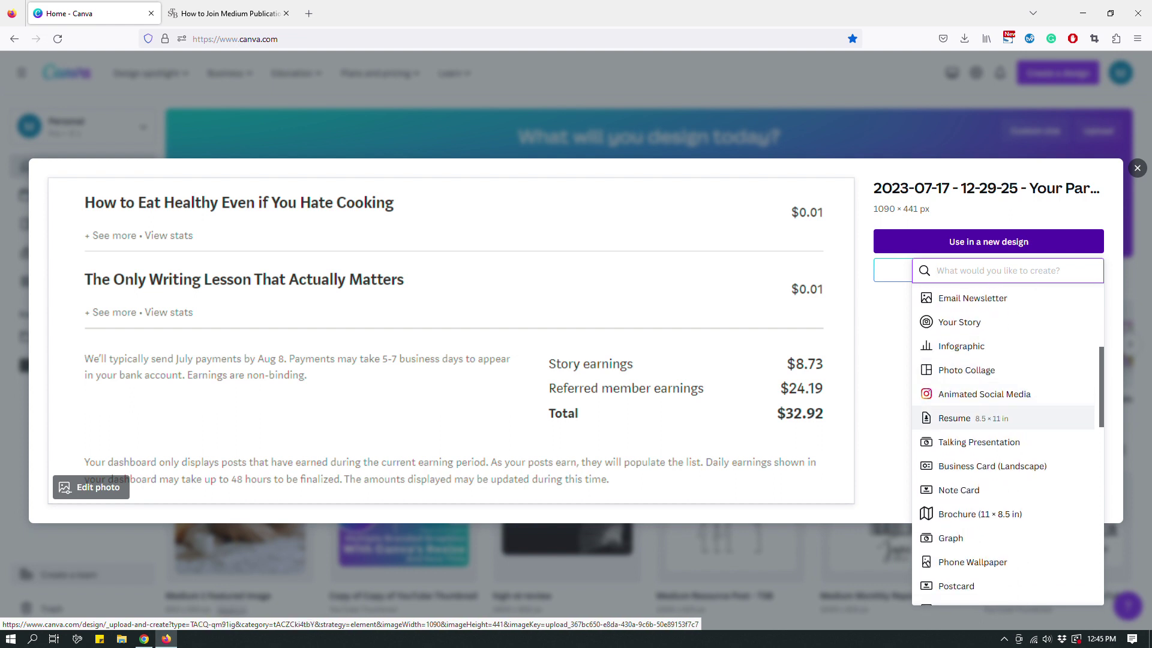
scroll(1008, 420, "down", 4)
scroll(1008, 420, "up", 8)
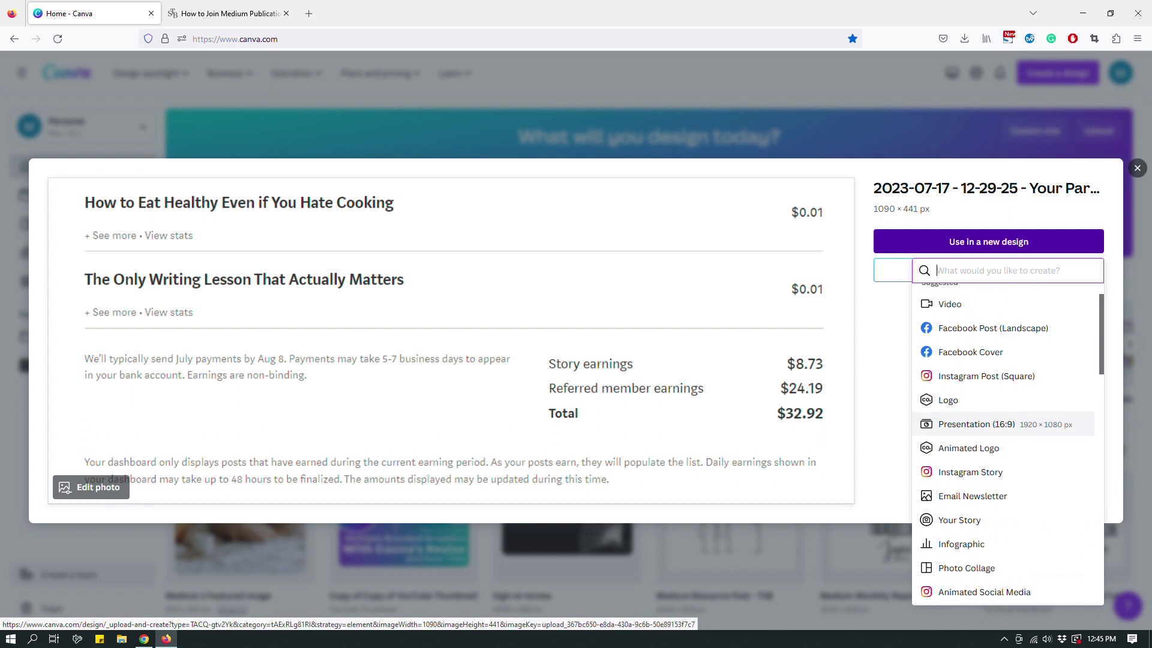
scroll(1008, 426, "up", 1)
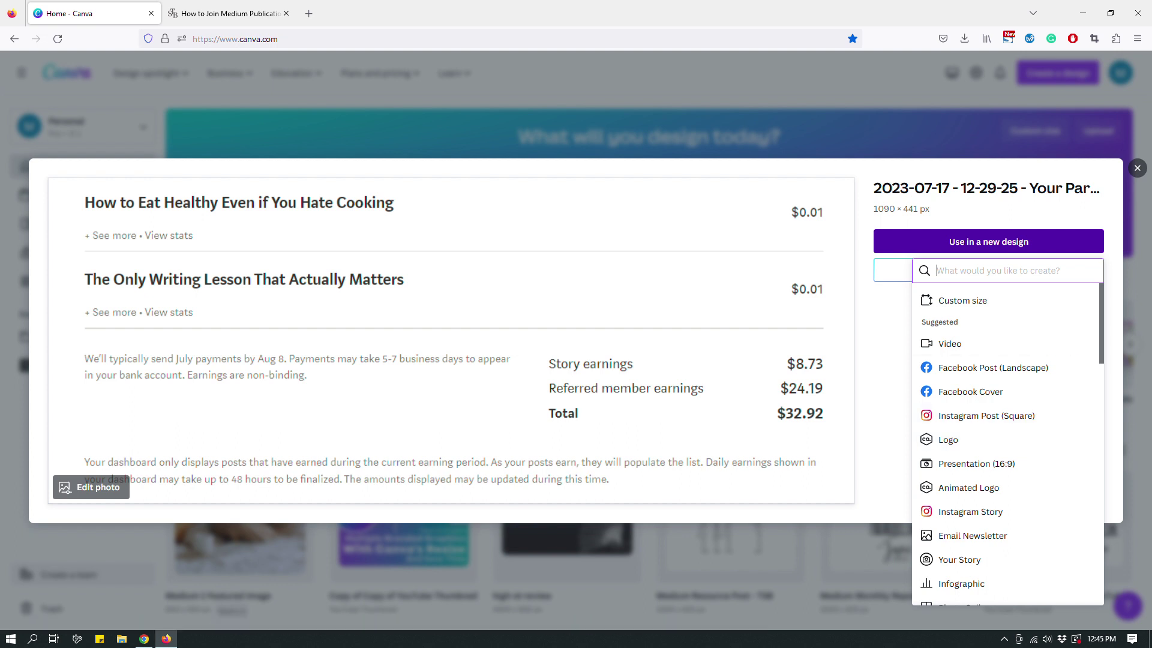
key("Escape")
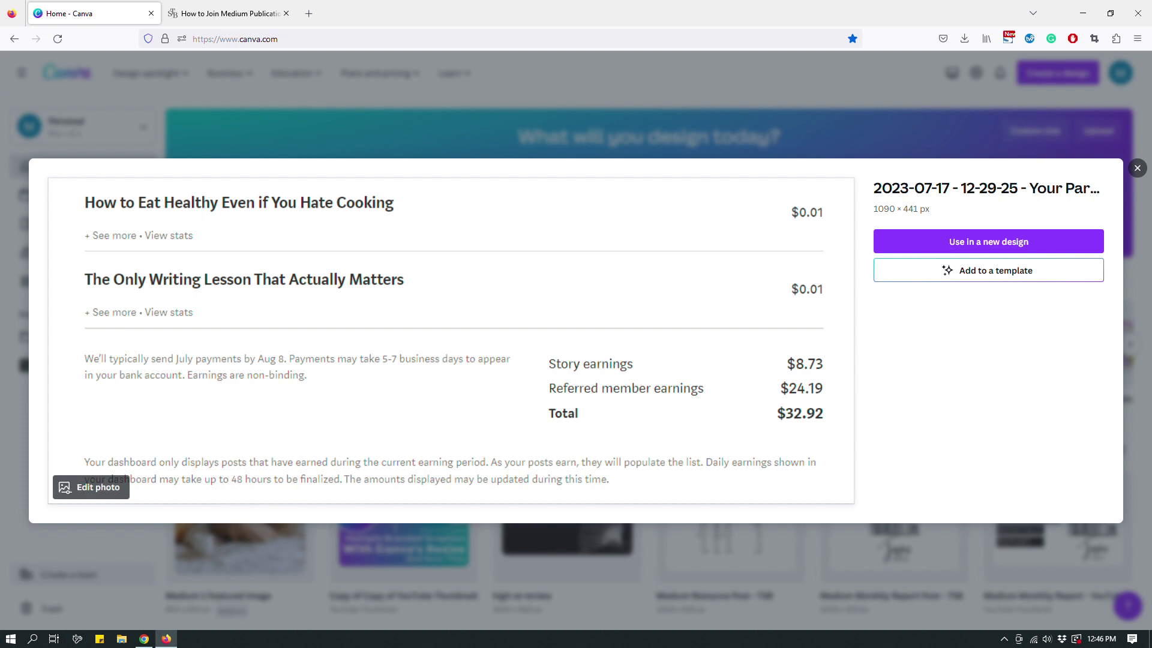
key("Escape")
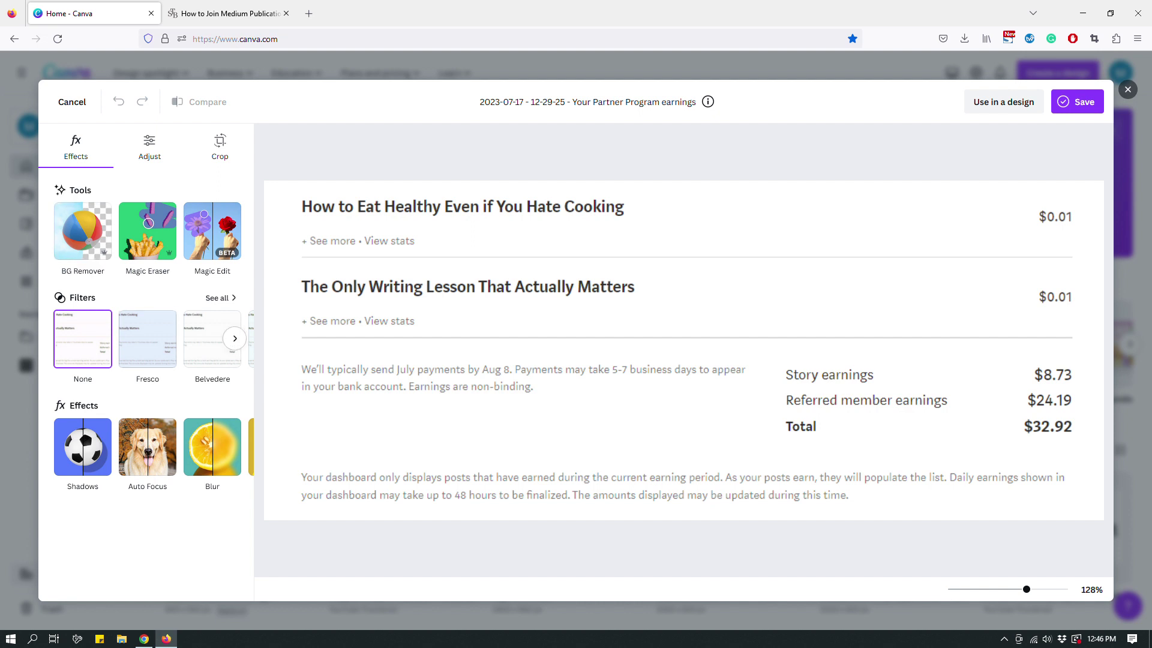
Step: Review the Adjust sliders, then switch to cropping the earnings screenshot at Freeform ratio
left_click(149, 147)
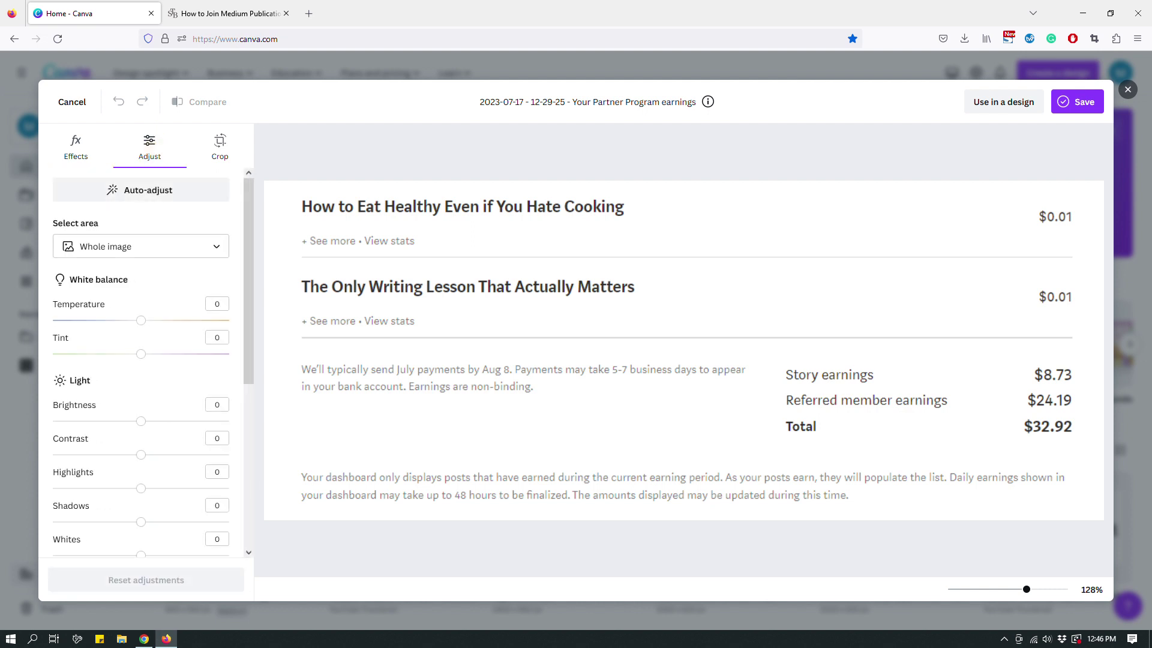
scroll(147, 360, "down", 2)
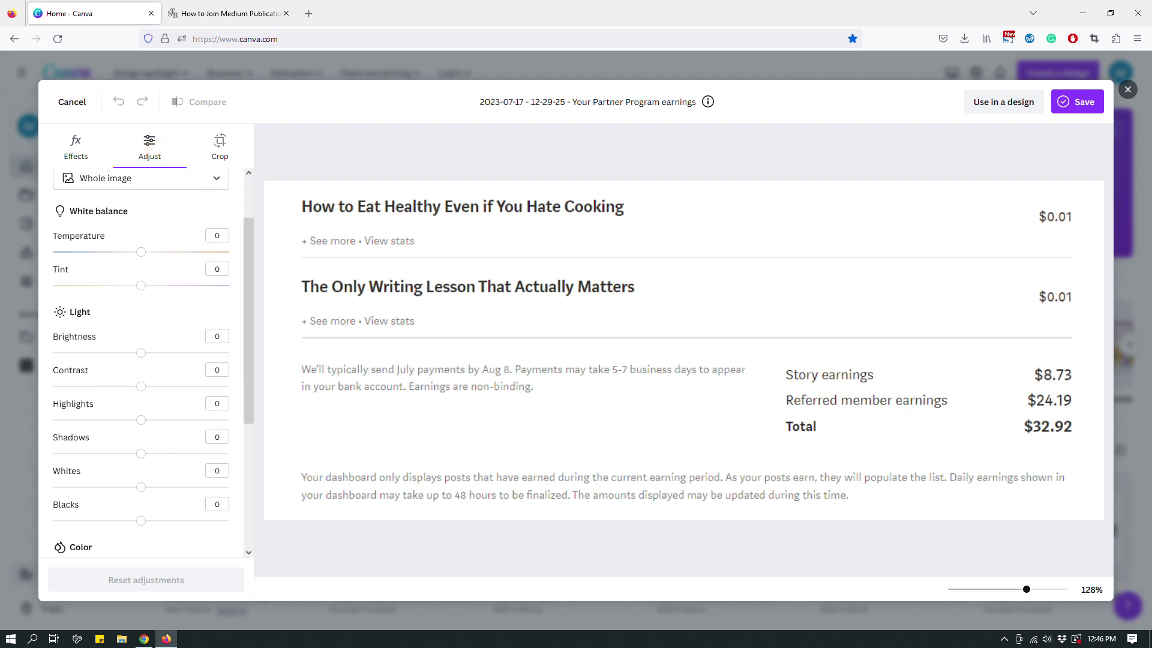
scroll(147, 360, "up", 2)
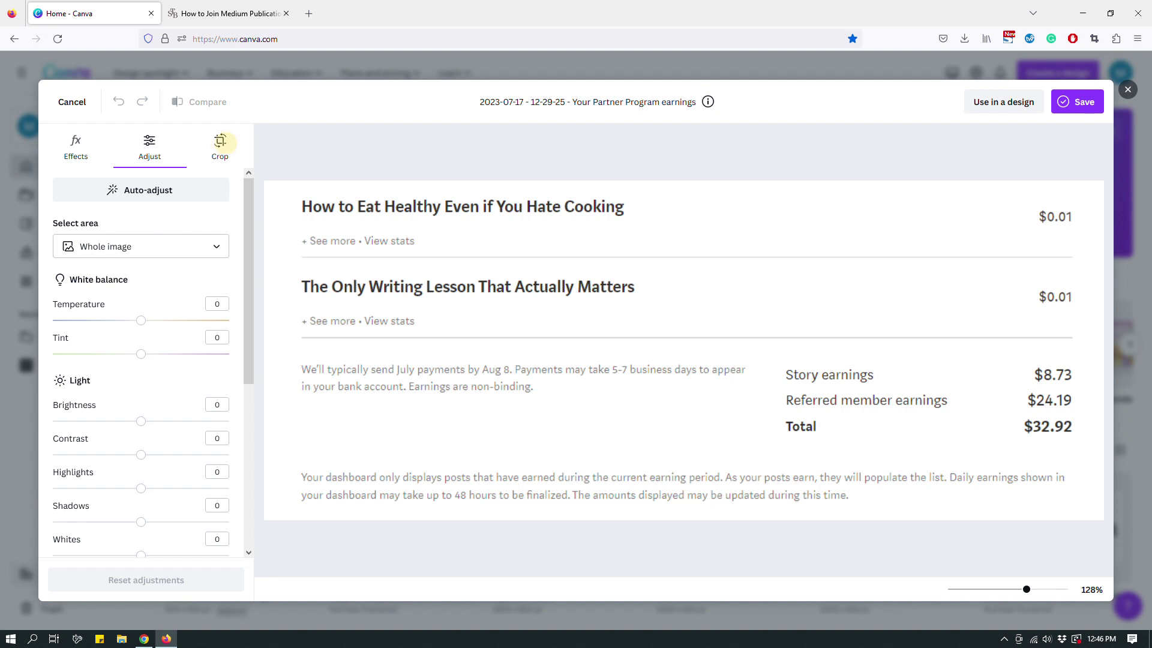
left_click(219, 145)
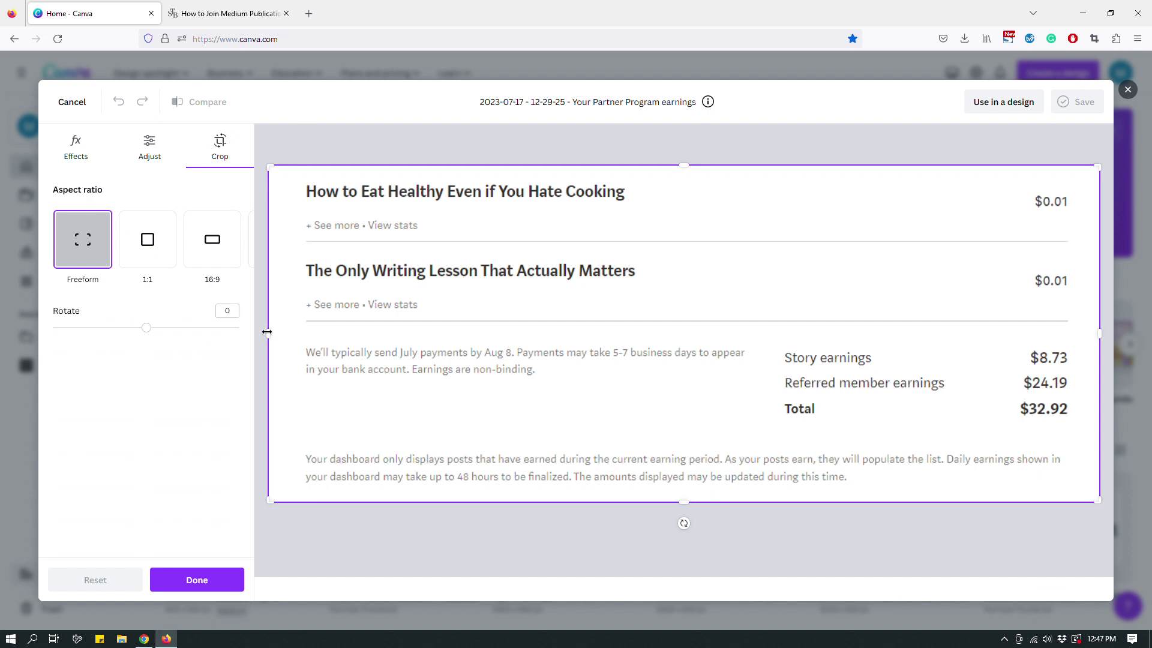
Step: Trim a little off the left and right edges of the earnings screenshot and apply the crop
left_click_drag(267, 331, 291, 329)
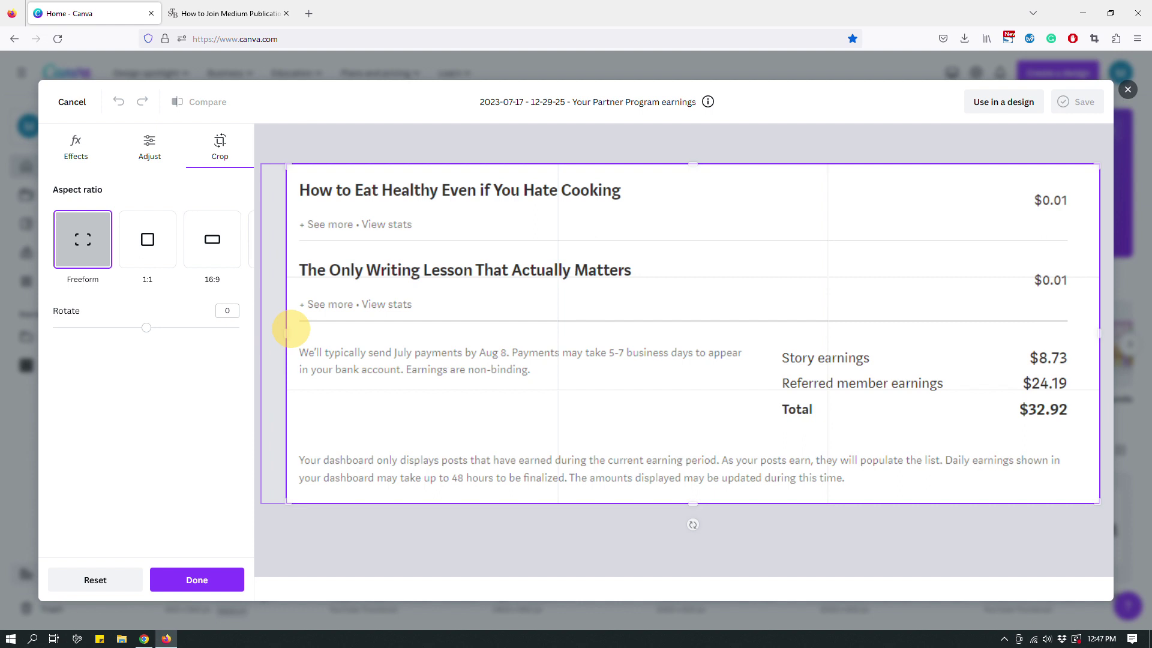
left_click_drag(1096, 332, 1078, 334)
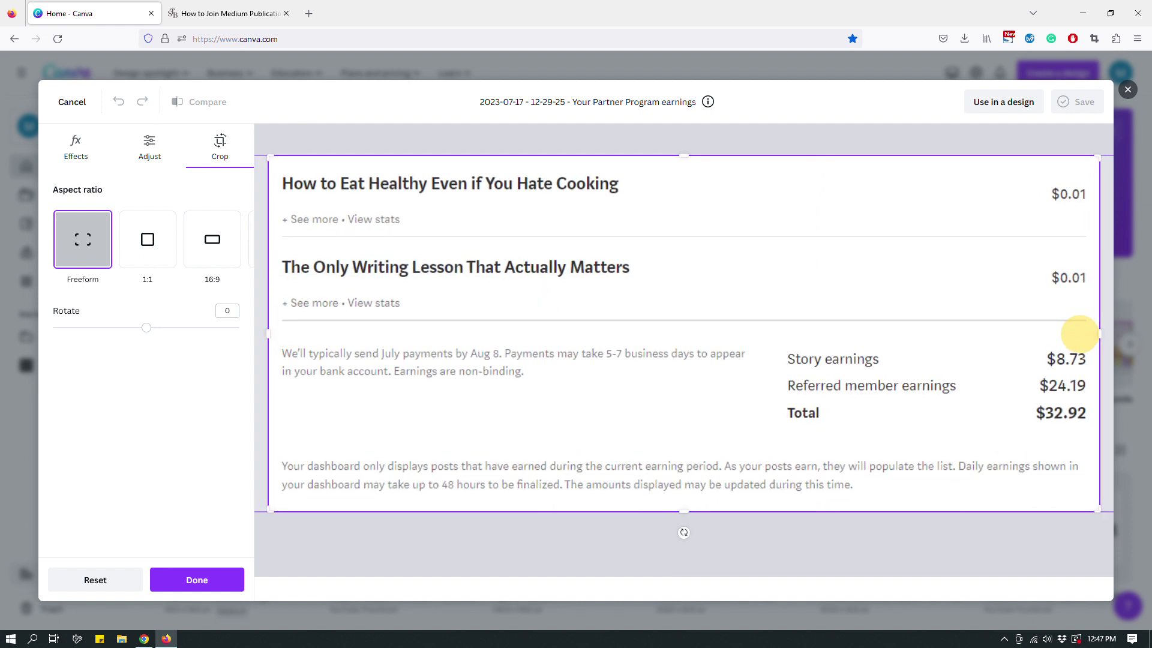
left_click(197, 580)
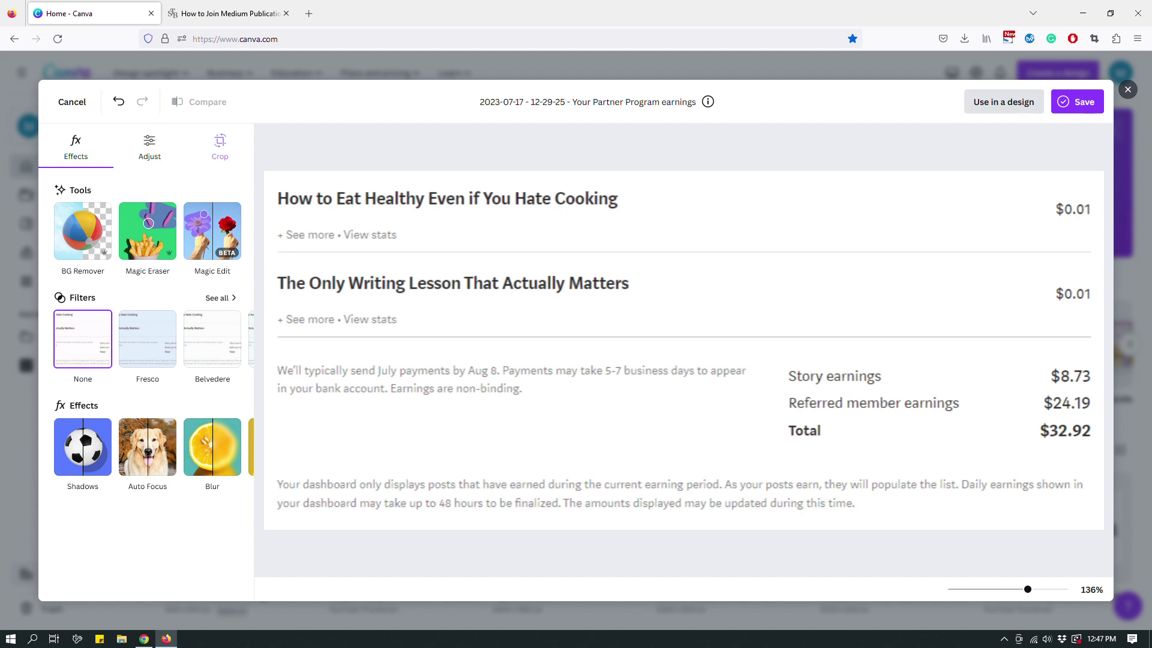
Step: Place the cropped screenshot into a new 1032 × 441 px design and show the Elements library
left_click(1004, 101)
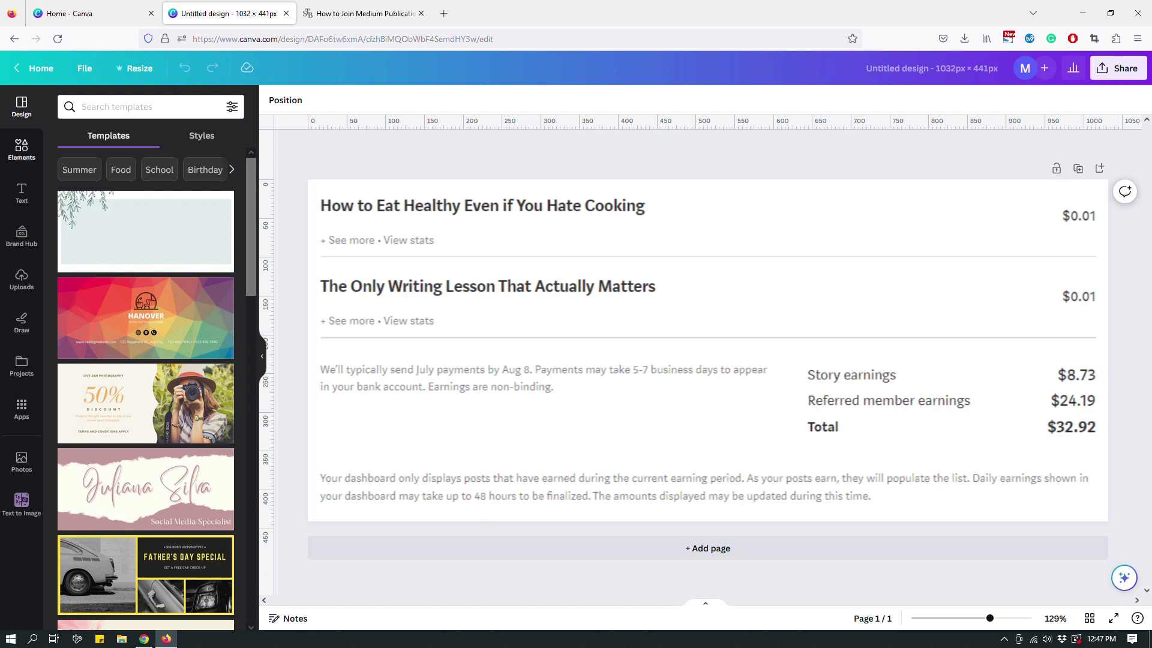
left_click(22, 148)
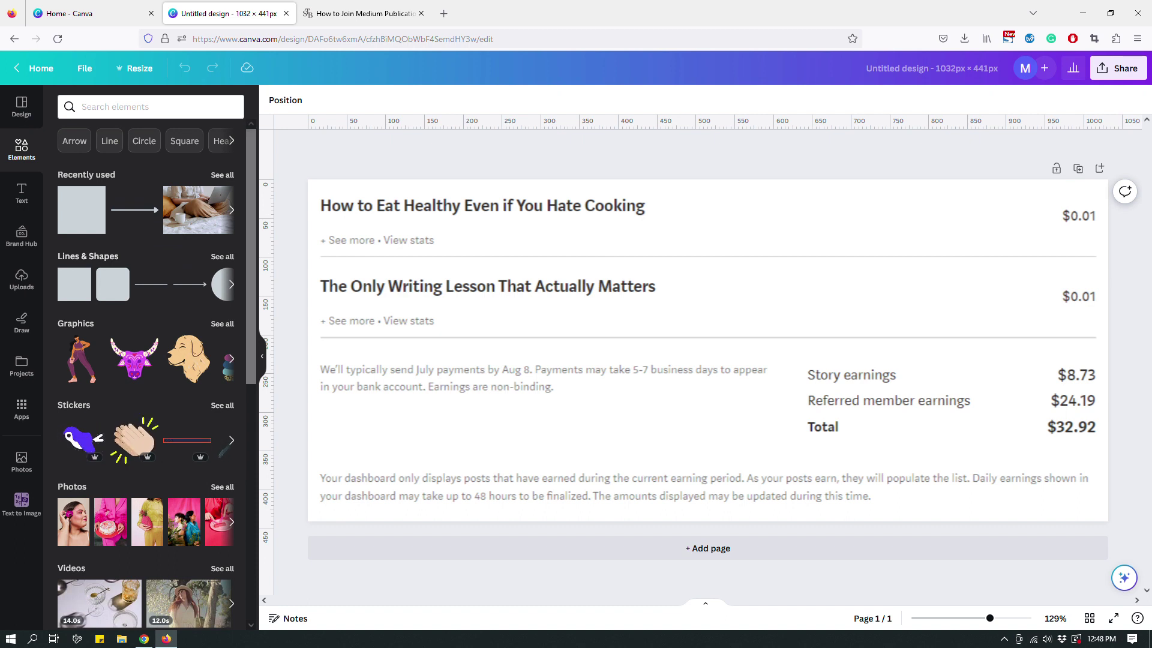
Step: Add a red arrow from the footer text to the $32.92 total, then insert a square shape
left_click(105, 256)
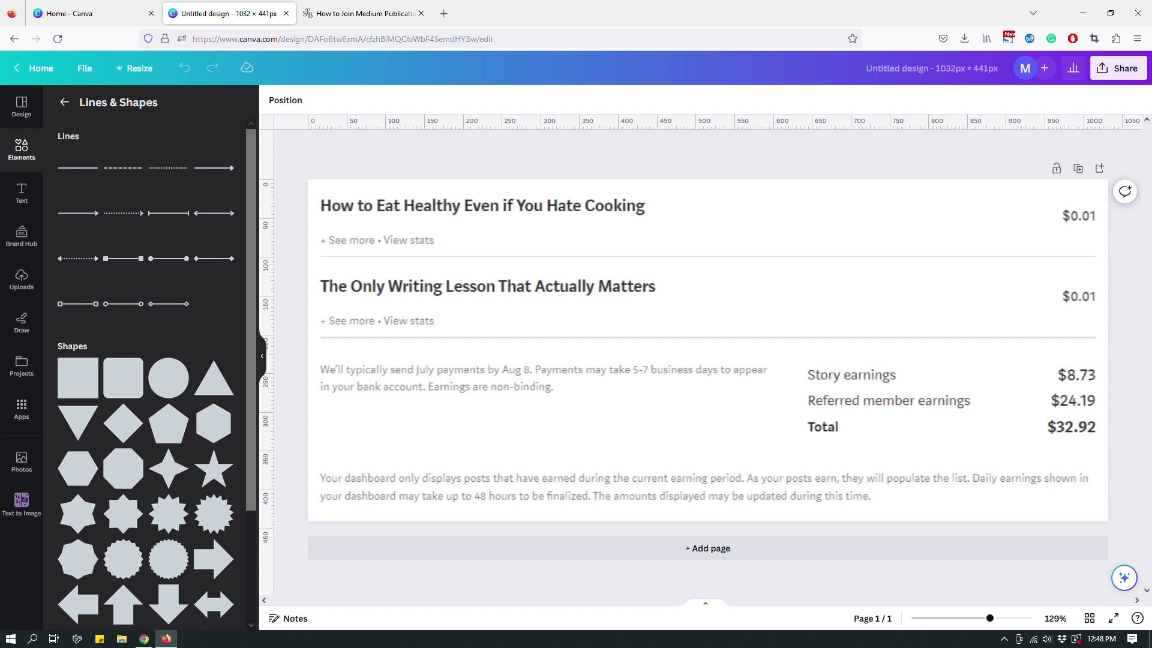
left_click(214, 168)
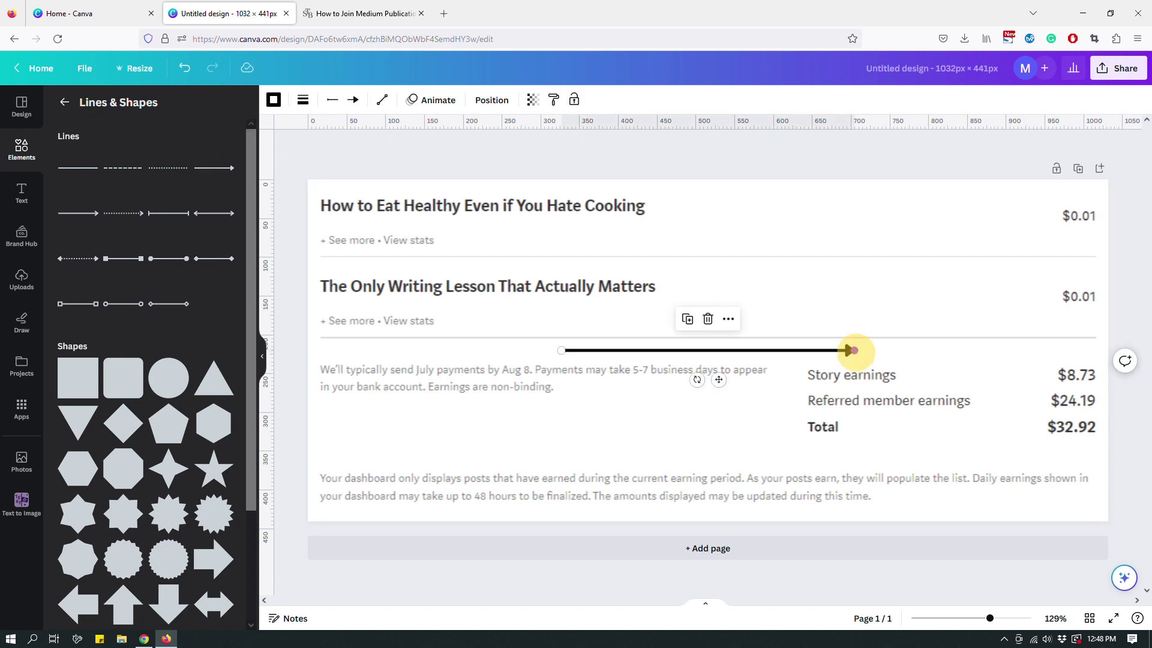
left_click_drag(854, 351, 1027, 431)
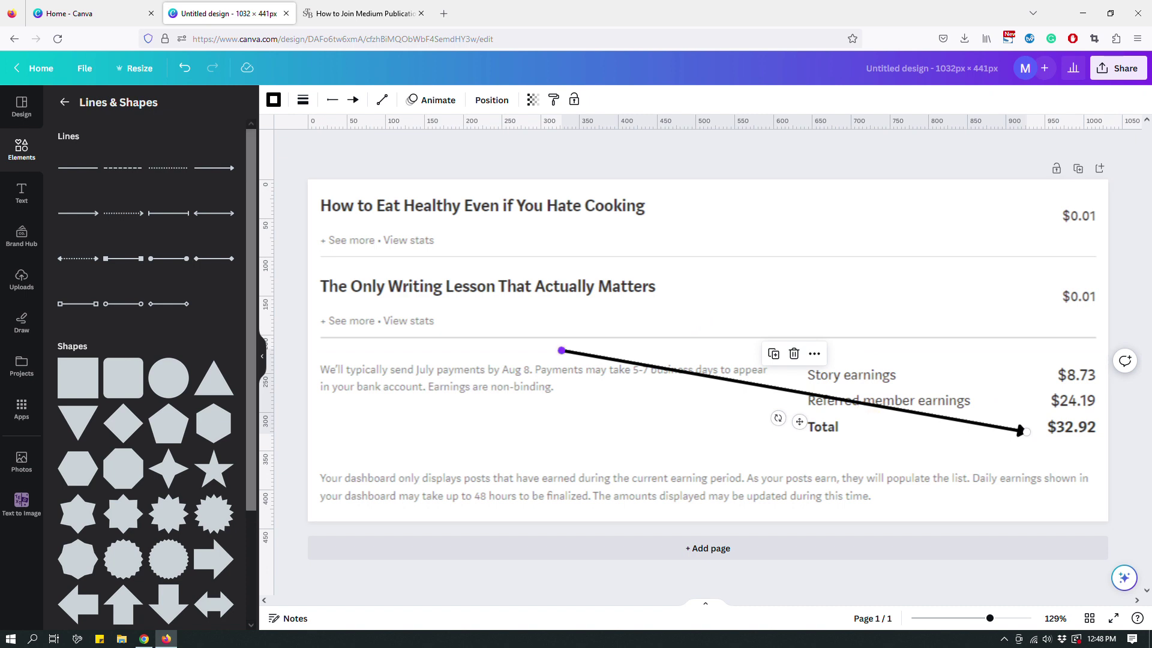
left_click_drag(561, 351, 732, 471)
left_click_drag(1027, 431, 1032, 432)
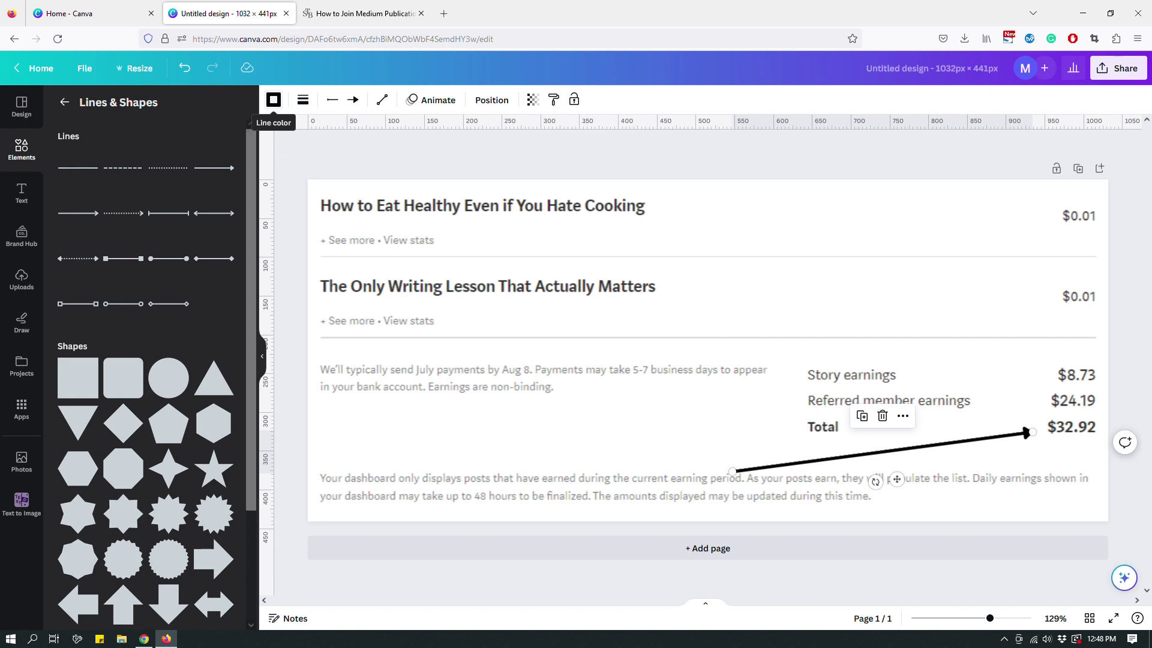
left_click(273, 99)
left_click(70, 438)
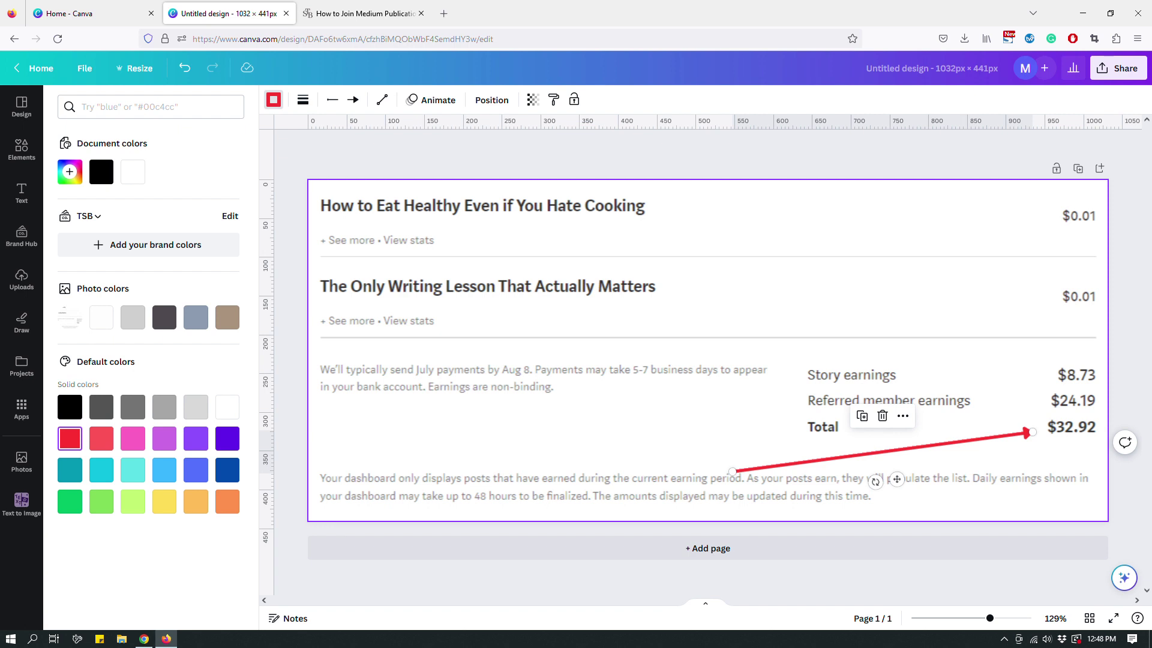
left_click(570, 420)
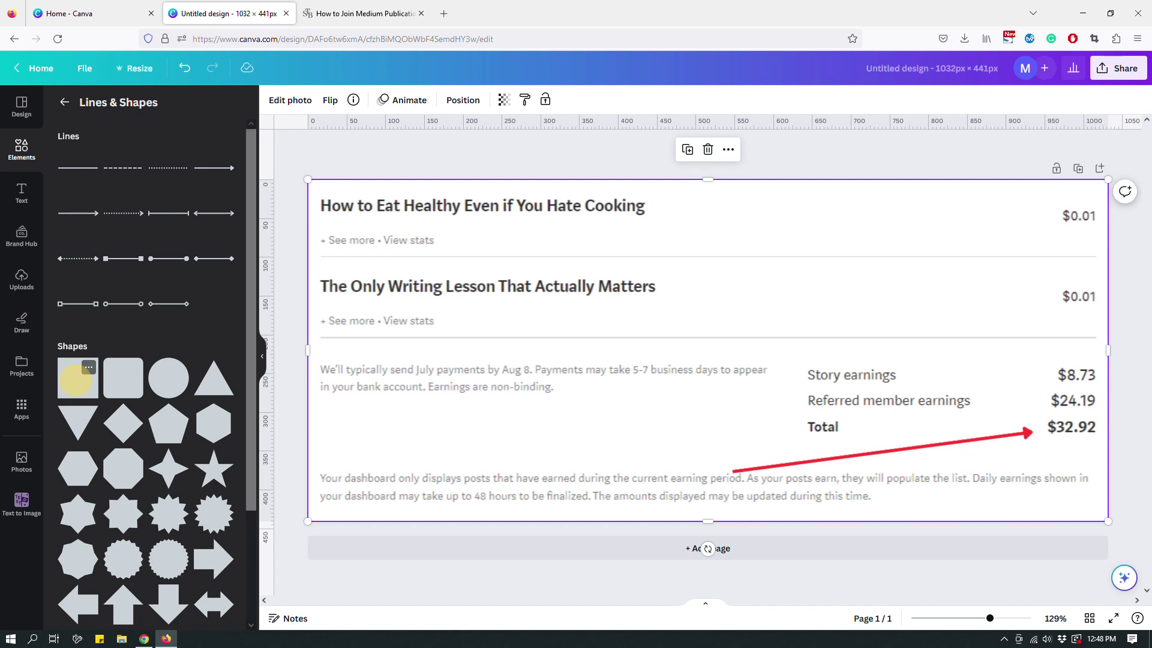
left_click(84, 368)
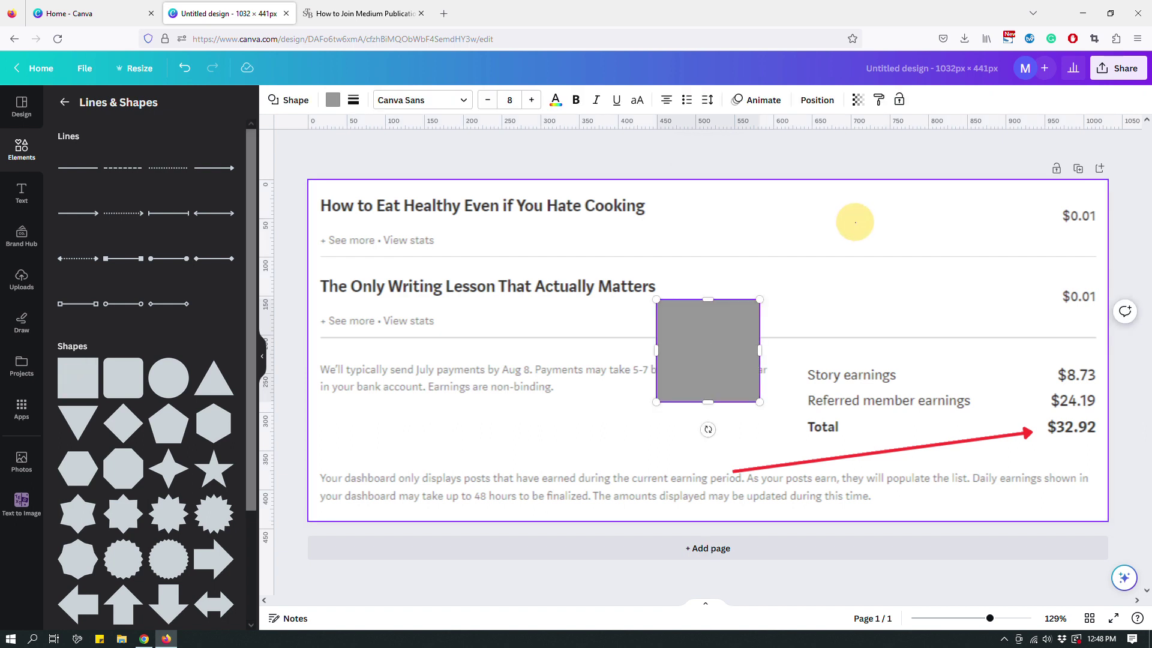
Step: Make the square a transparent box with a solid red border framing $8.73, $24.19 and $32.92
left_click(853, 223)
left_click(672, 367)
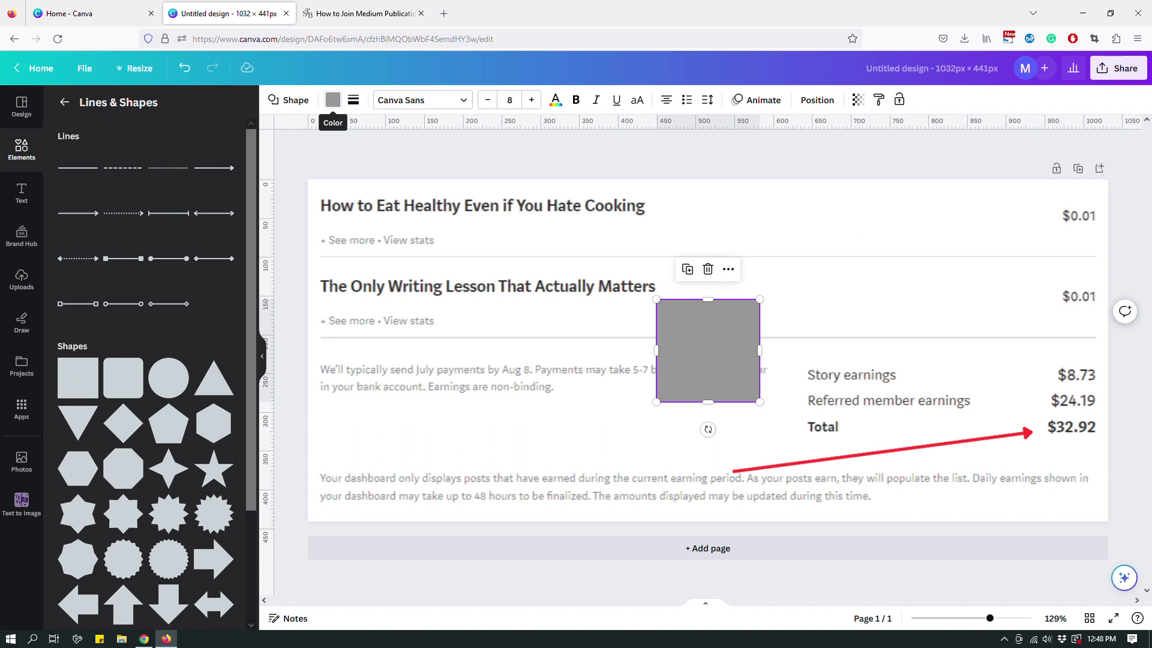
left_click(333, 99)
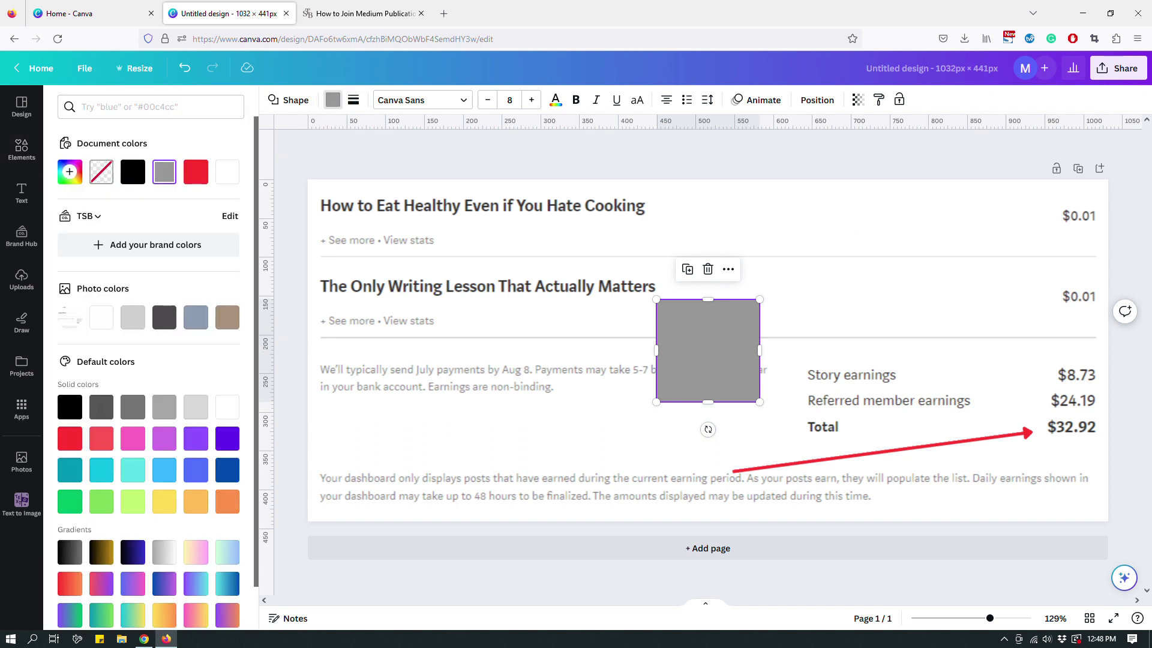
left_click(102, 172)
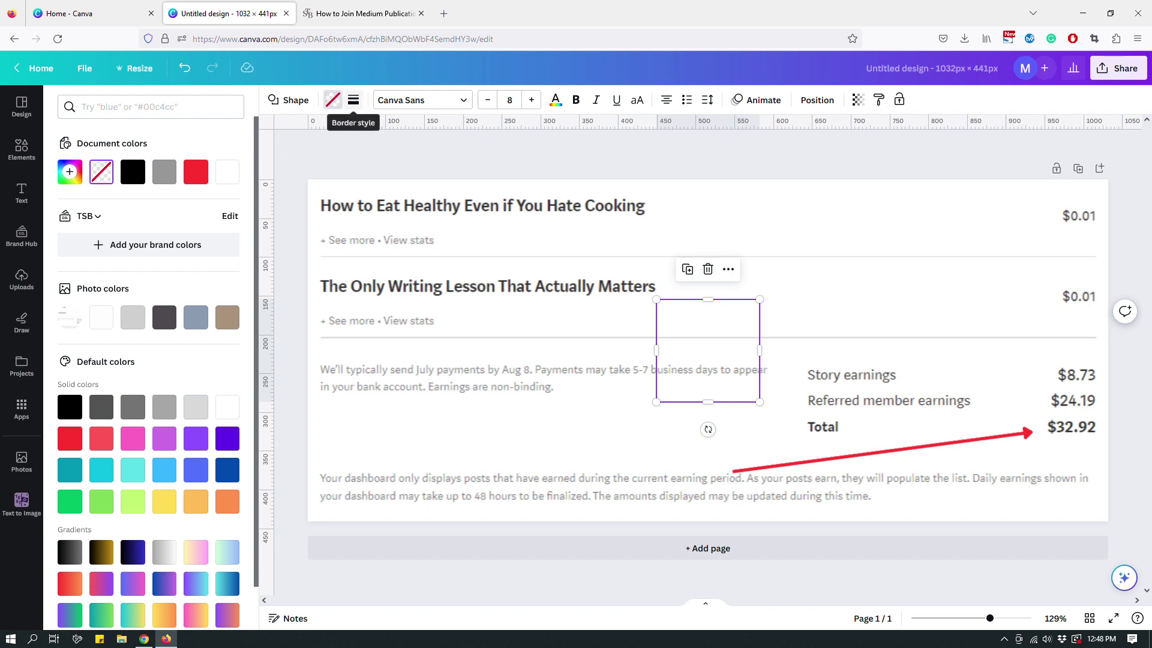
left_click(354, 100)
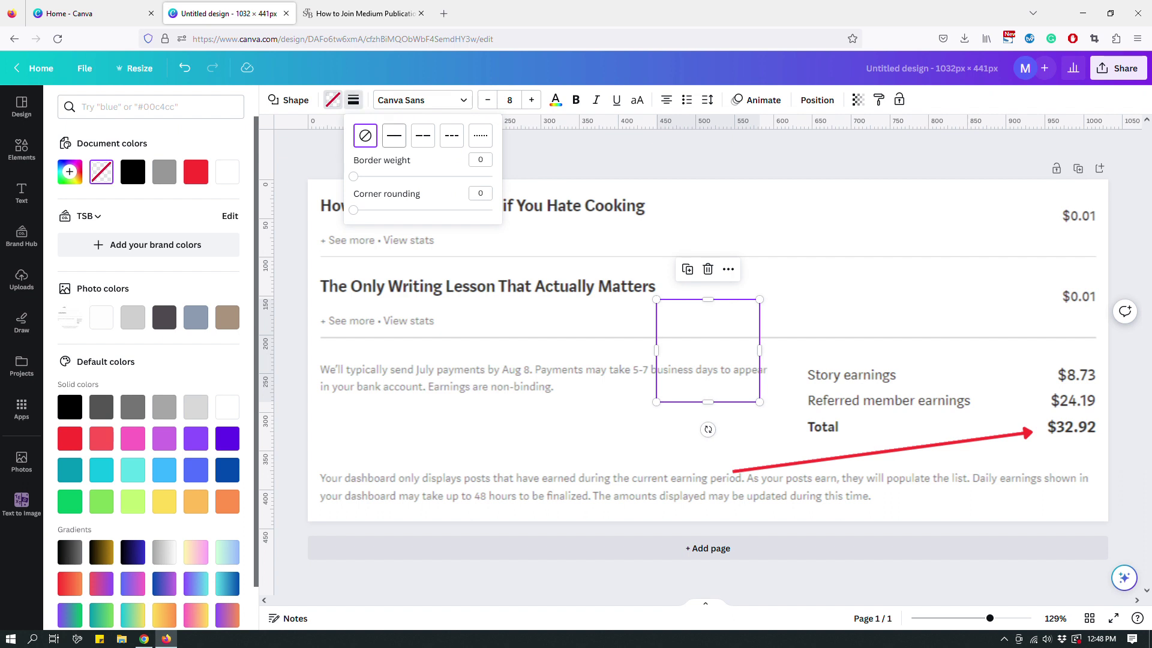
left_click(395, 135)
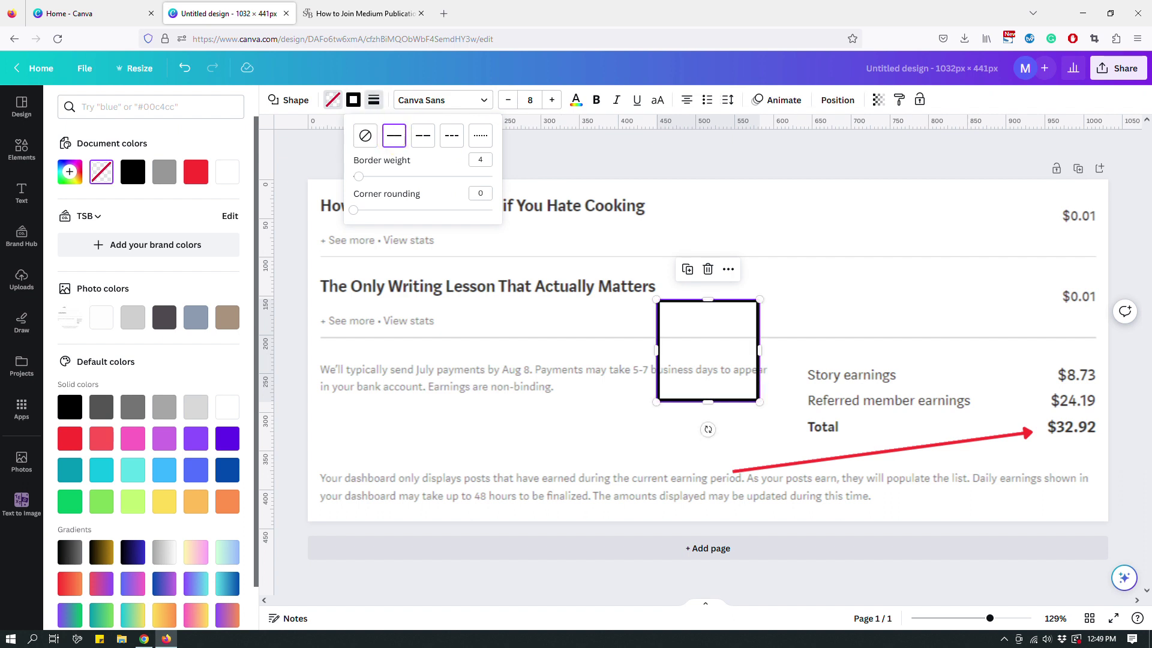
left_click(353, 100)
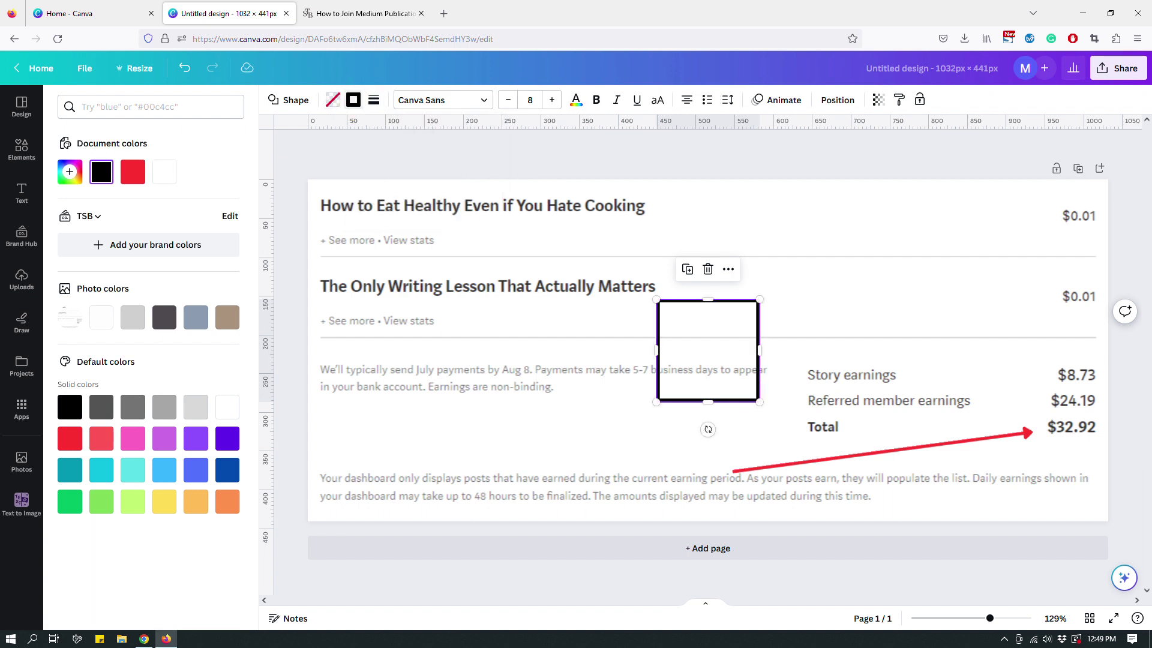
left_click(133, 172)
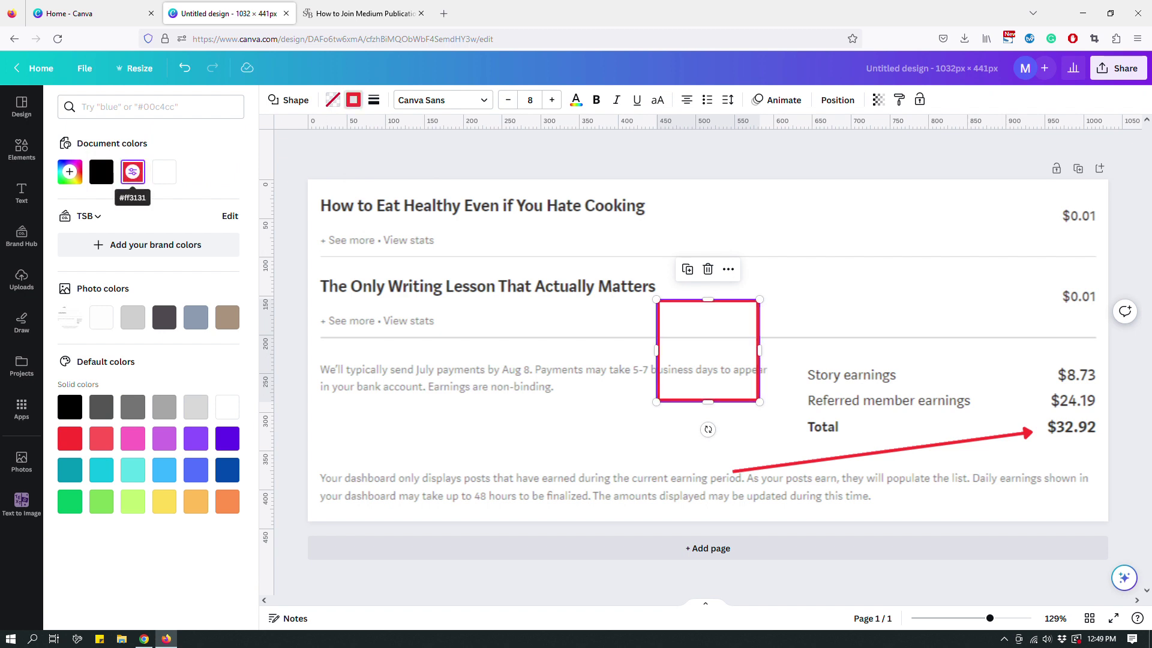
left_click_drag(698, 341, 1040, 408)
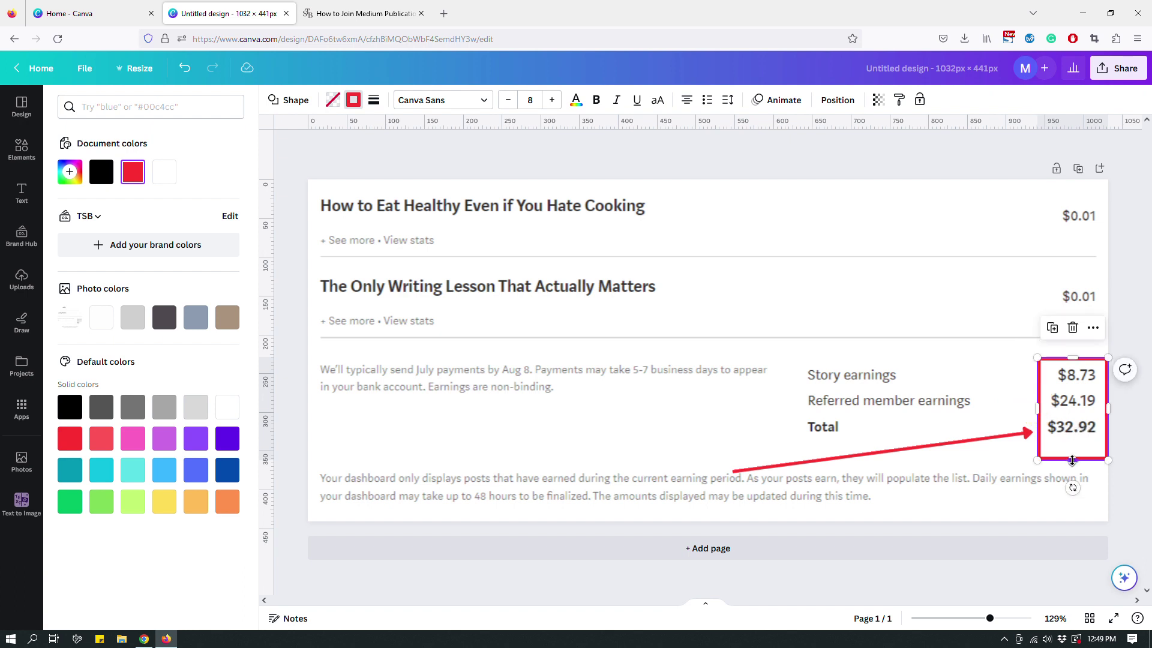
left_click_drag(1072, 460, 1073, 448)
Step: Shorten the red arrow by moving its tail to the right
left_click(993, 287)
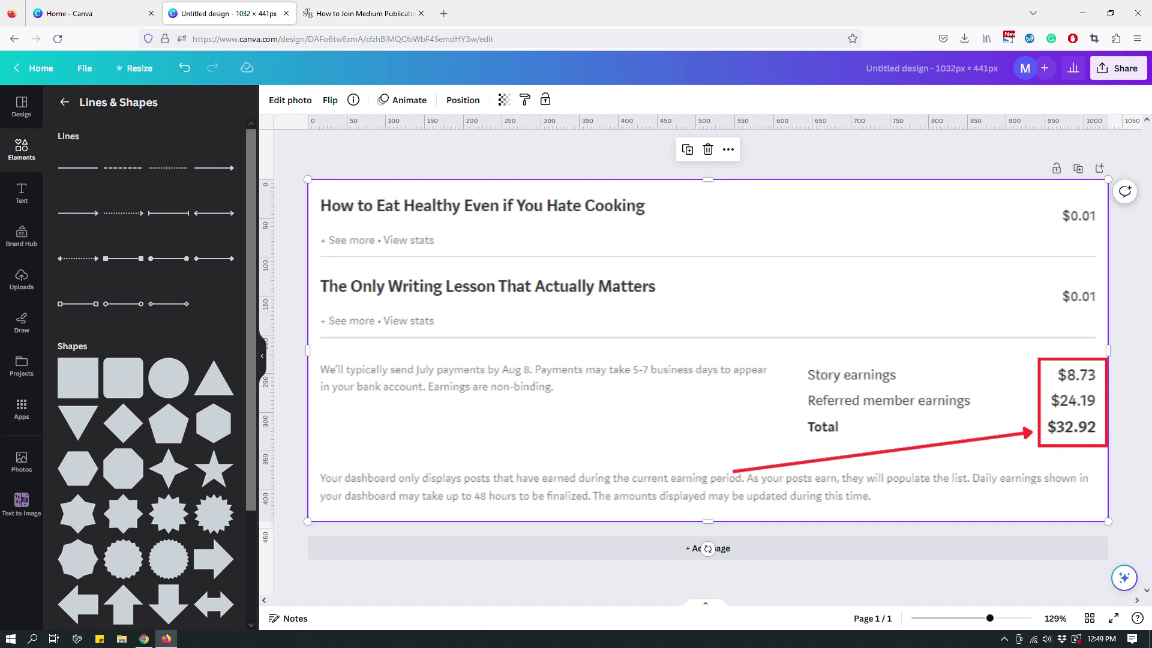
left_click(888, 447)
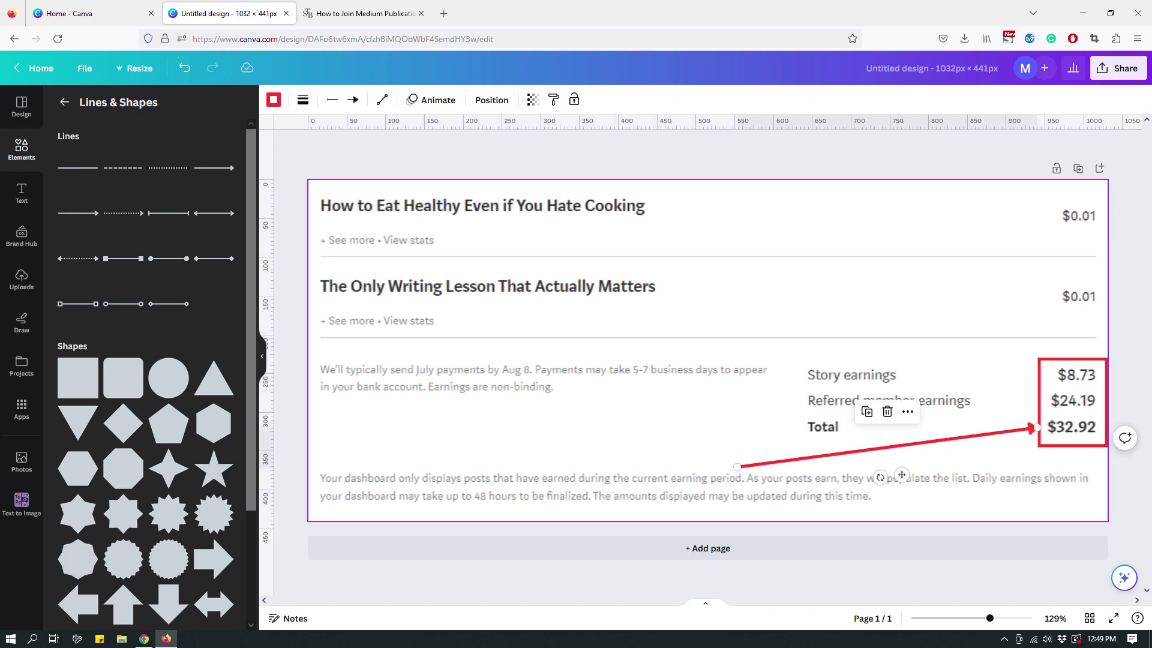
left_click_drag(738, 466, 770, 453)
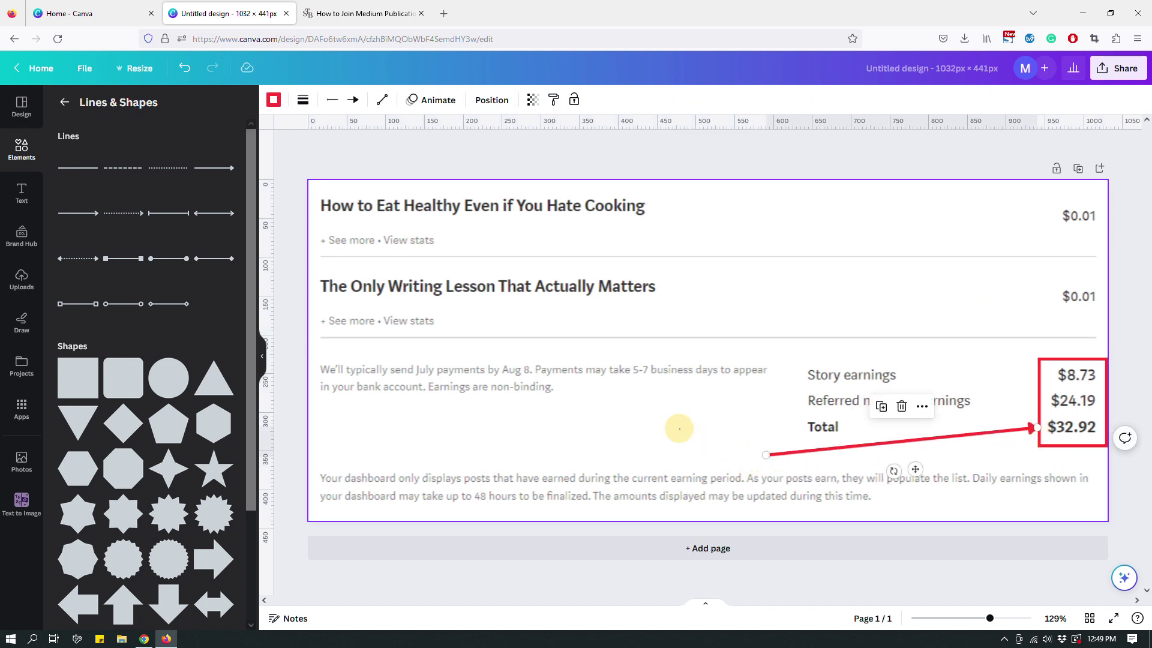
left_click(687, 435)
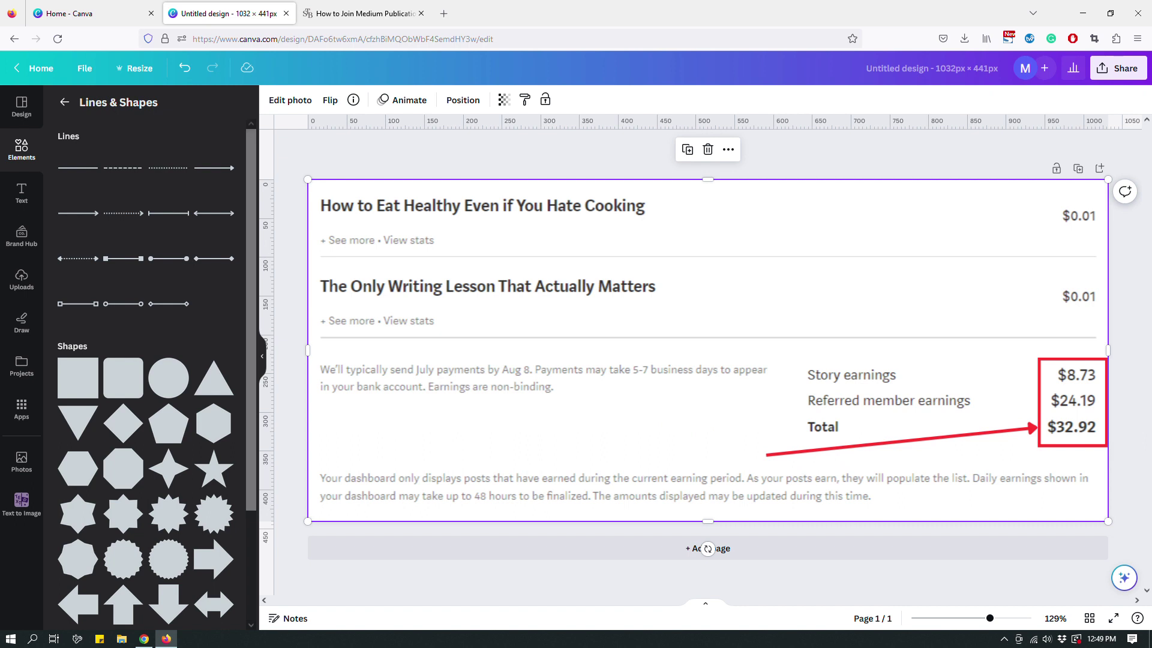
Step: Add a text box reading 'This is my monthly Medium Earning.'
key("t")
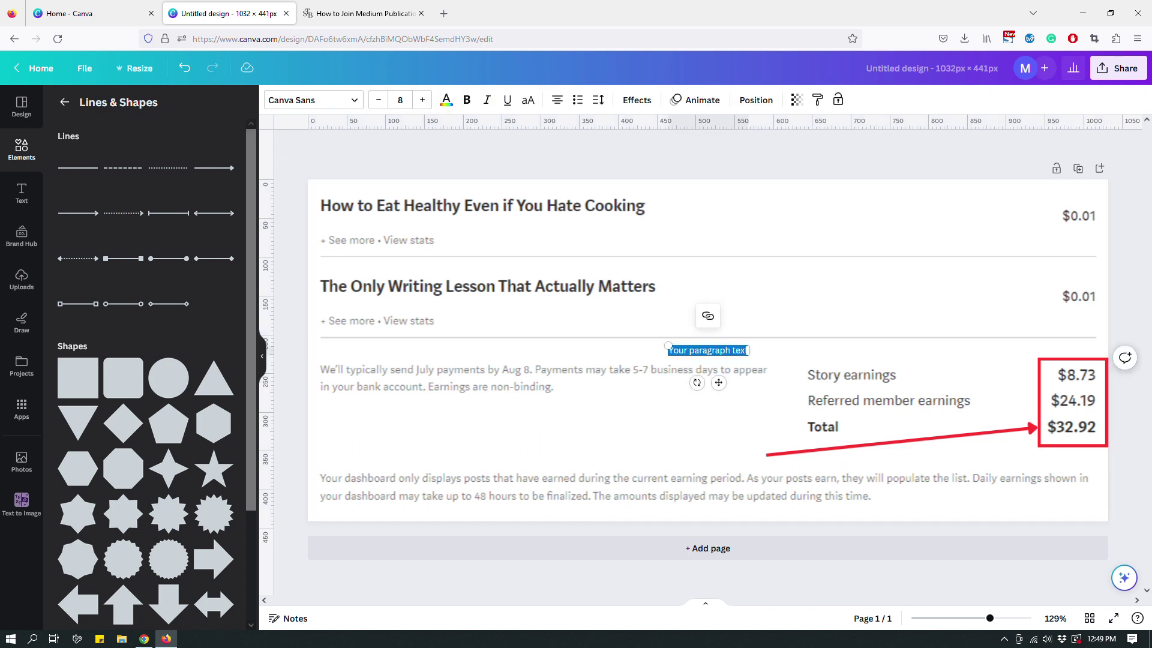
left_click_drag(750, 350, 713, 451)
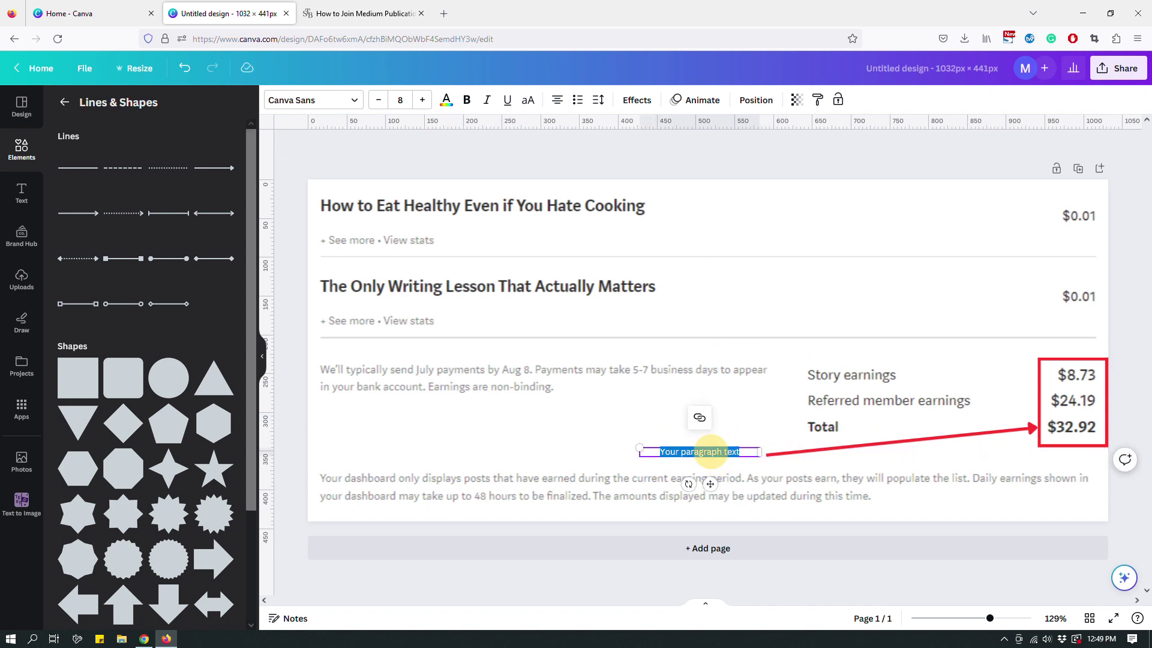
type("This is my monthy")
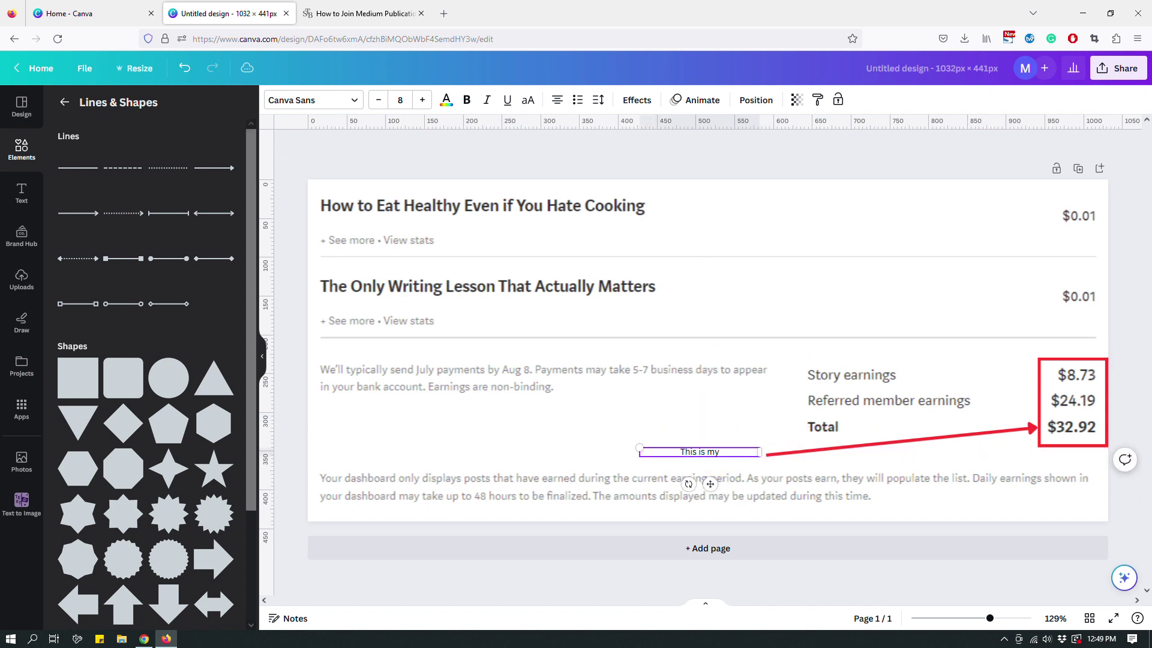
key("BackSpace")
key("BackSpace")
type("ly Medium Earning")
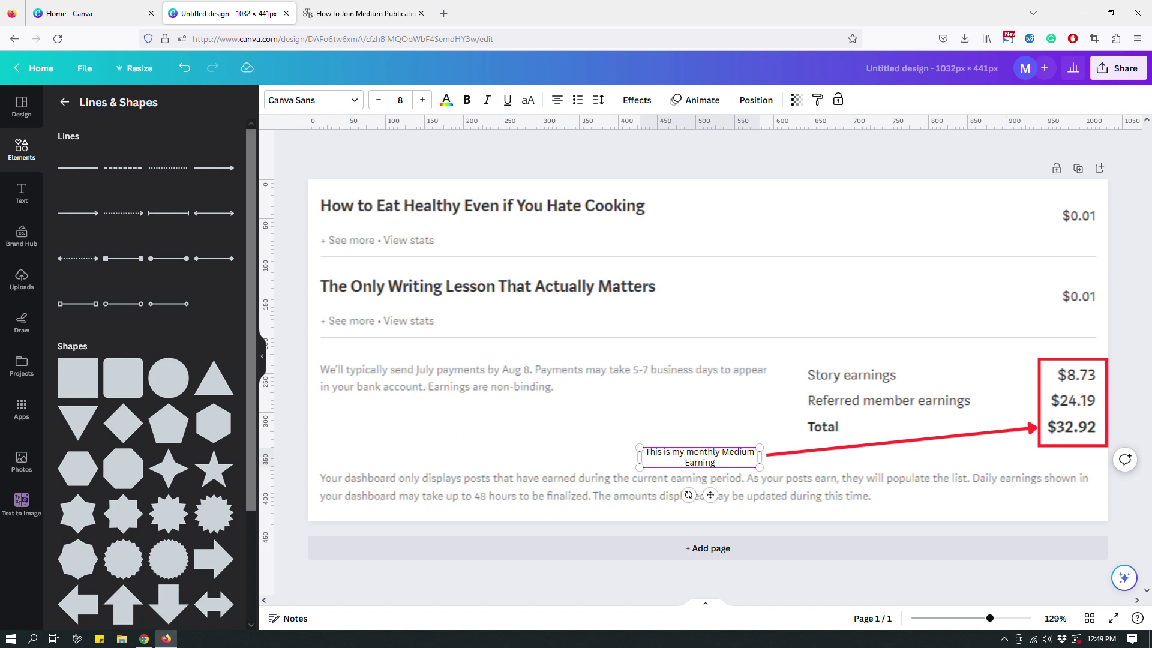
type(".")
left_click(708, 510)
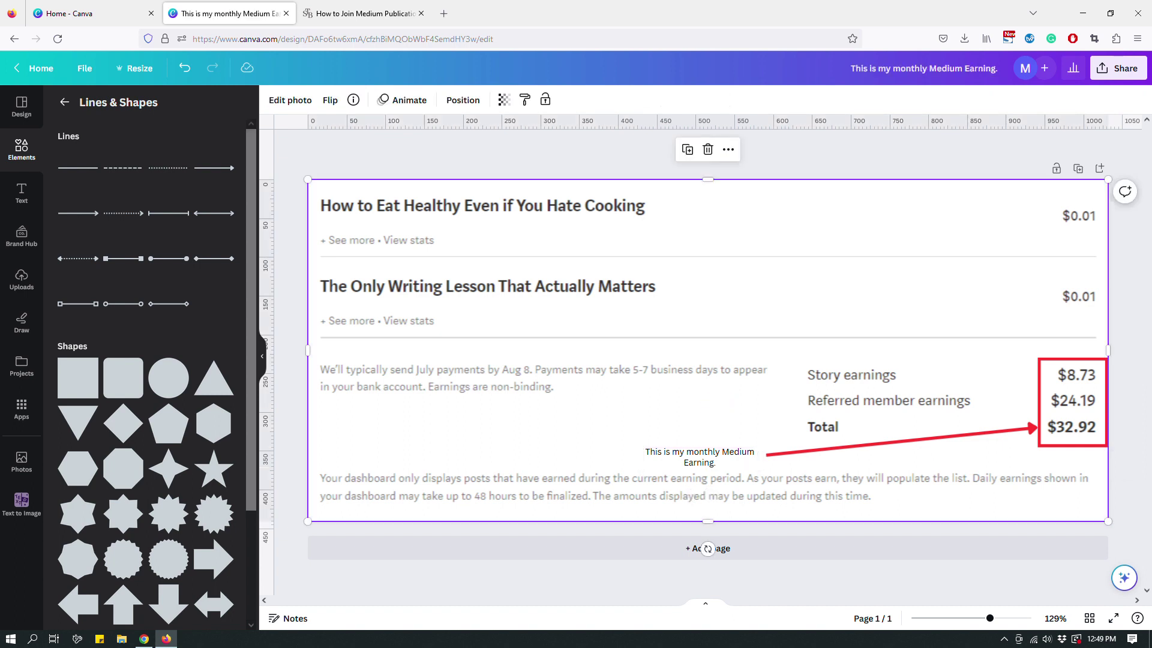
Step: Left-align the caption, set it to size 15 bold, and widen it to wrap onto two lines
left_click(707, 459)
left_click(557, 99)
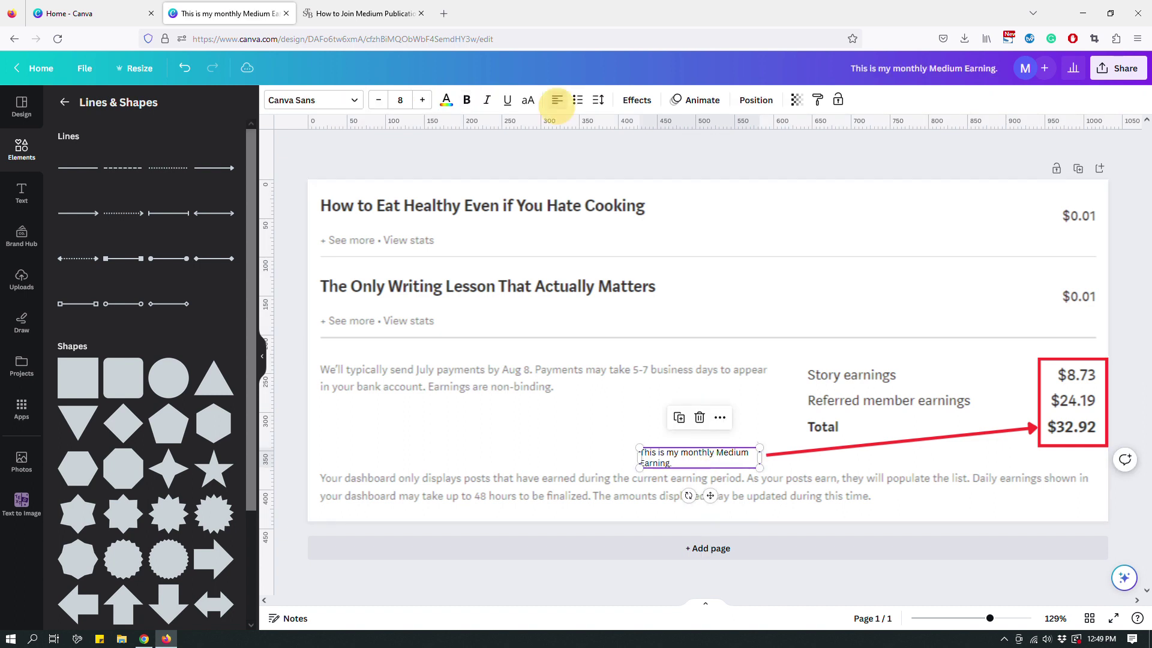
left_click(422, 99)
left_click(422, 100)
left_click(422, 100)
left_click(422, 100)
left_click(422, 99)
left_click(423, 100)
left_click(423, 99)
left_click(467, 100)
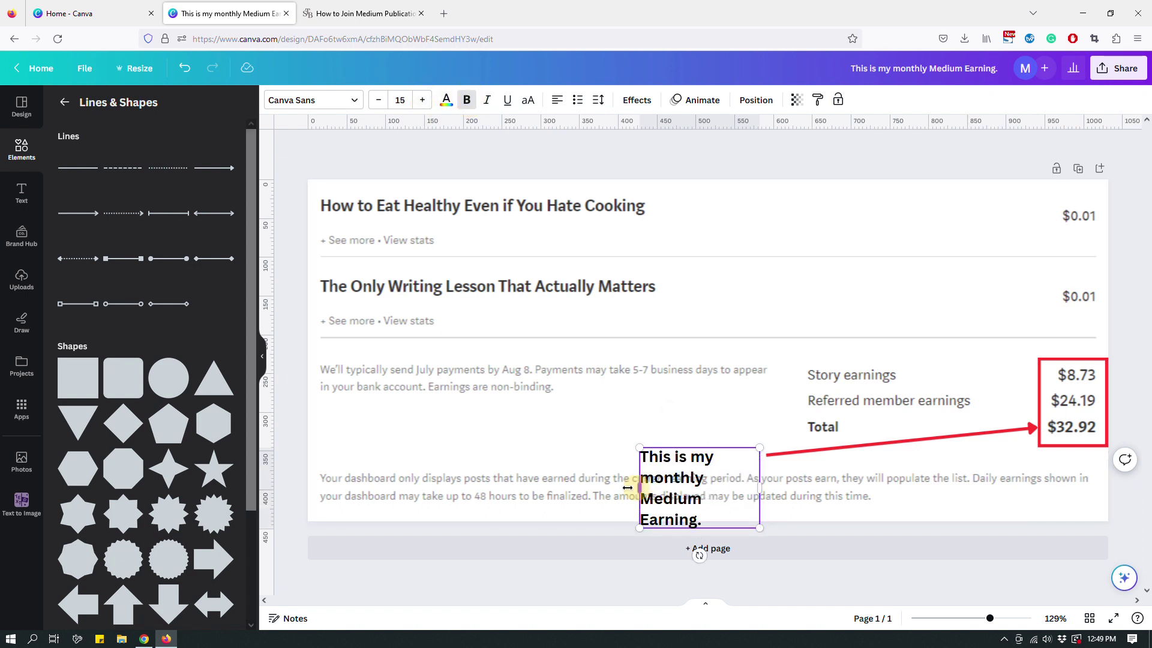
left_click_drag(635, 488, 600, 486)
Step: Move the caption to the arrow's tail and colour it red
left_click(709, 411)
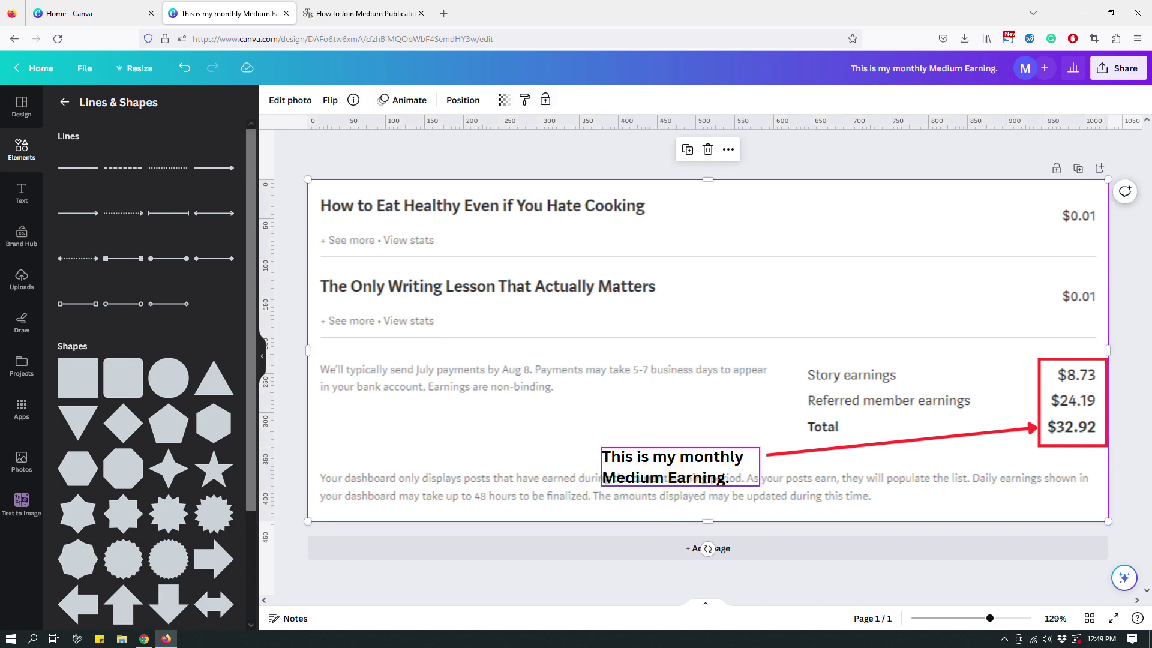
left_click_drag(706, 457, 725, 432)
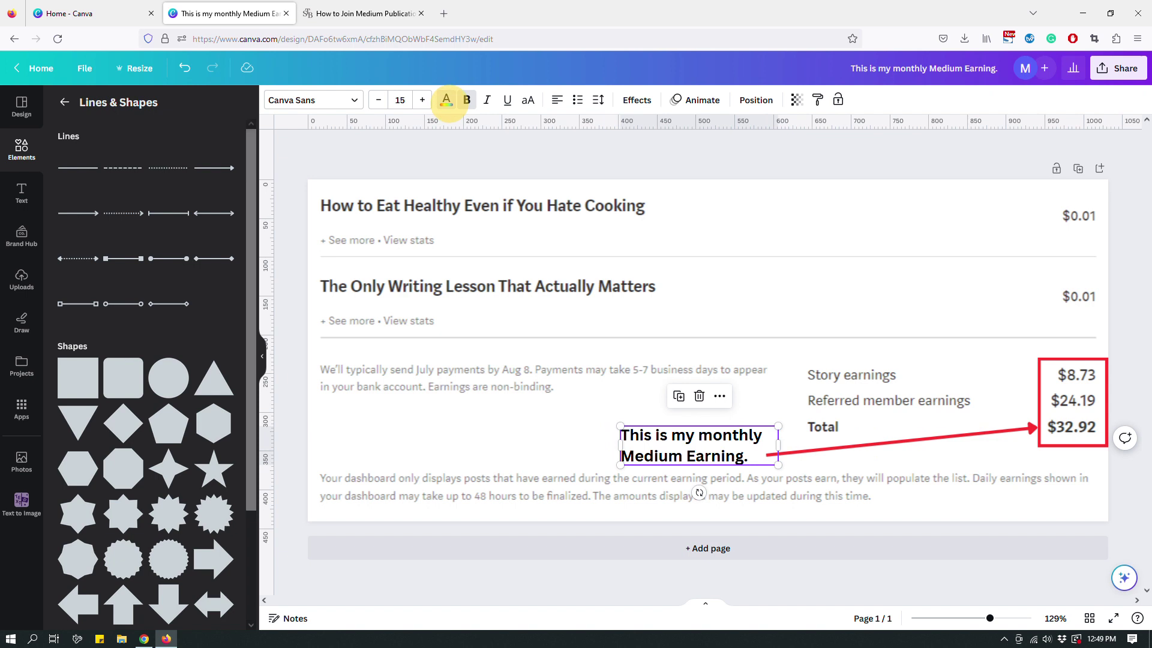
left_click(446, 99)
left_click(133, 172)
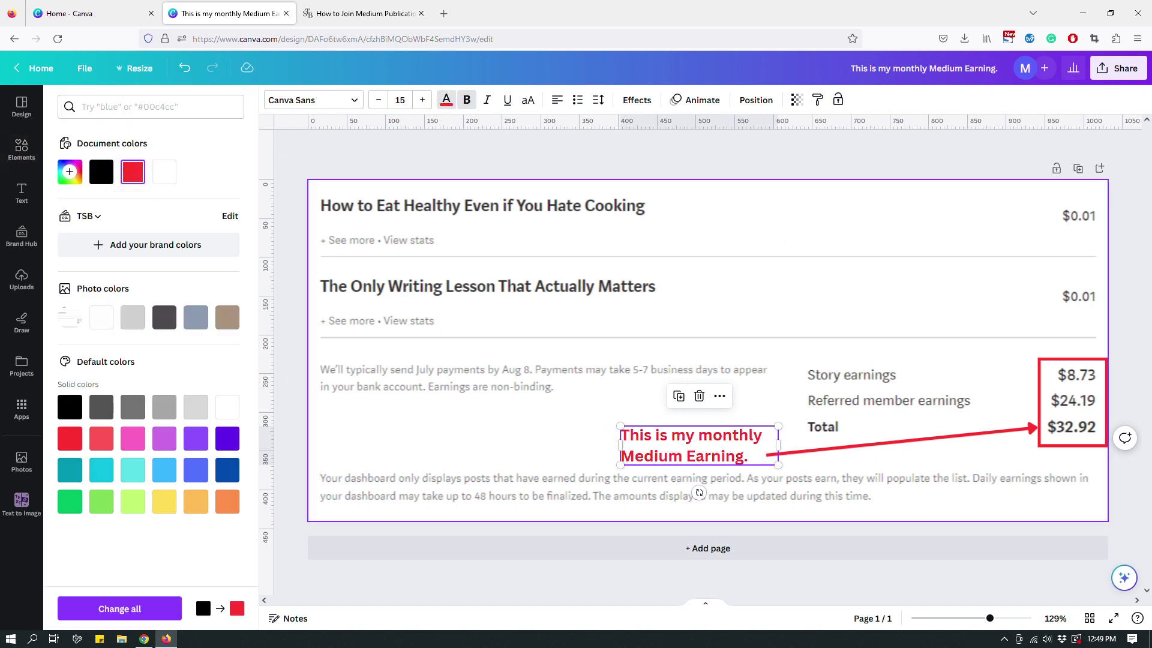
left_click(779, 243)
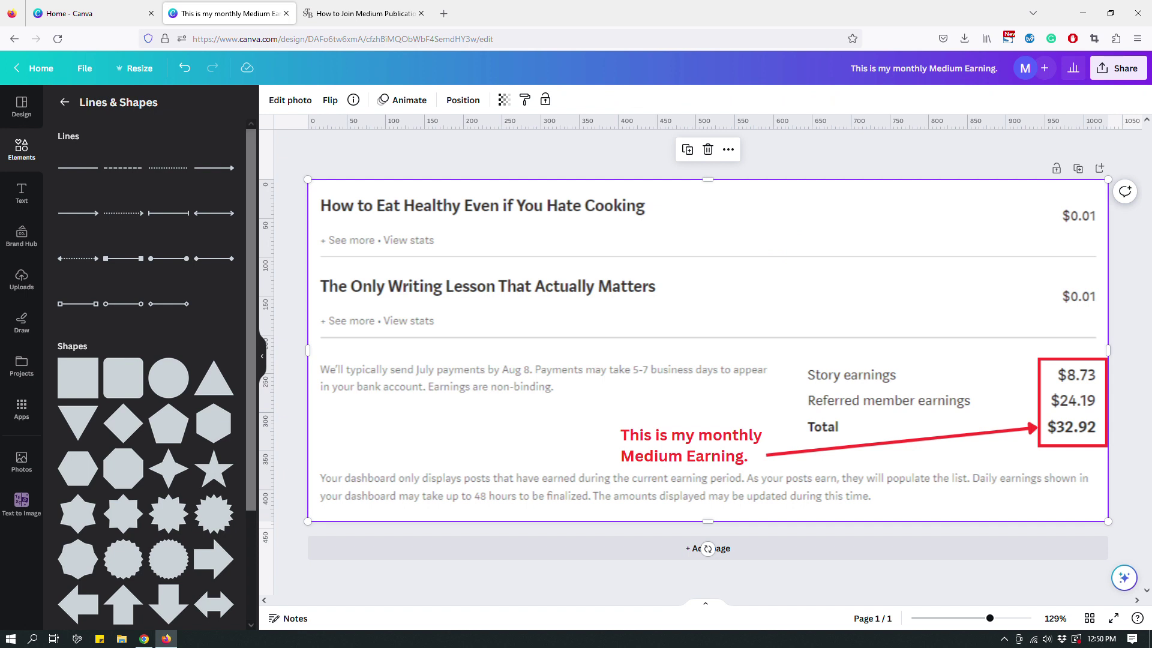
left_click(782, 159)
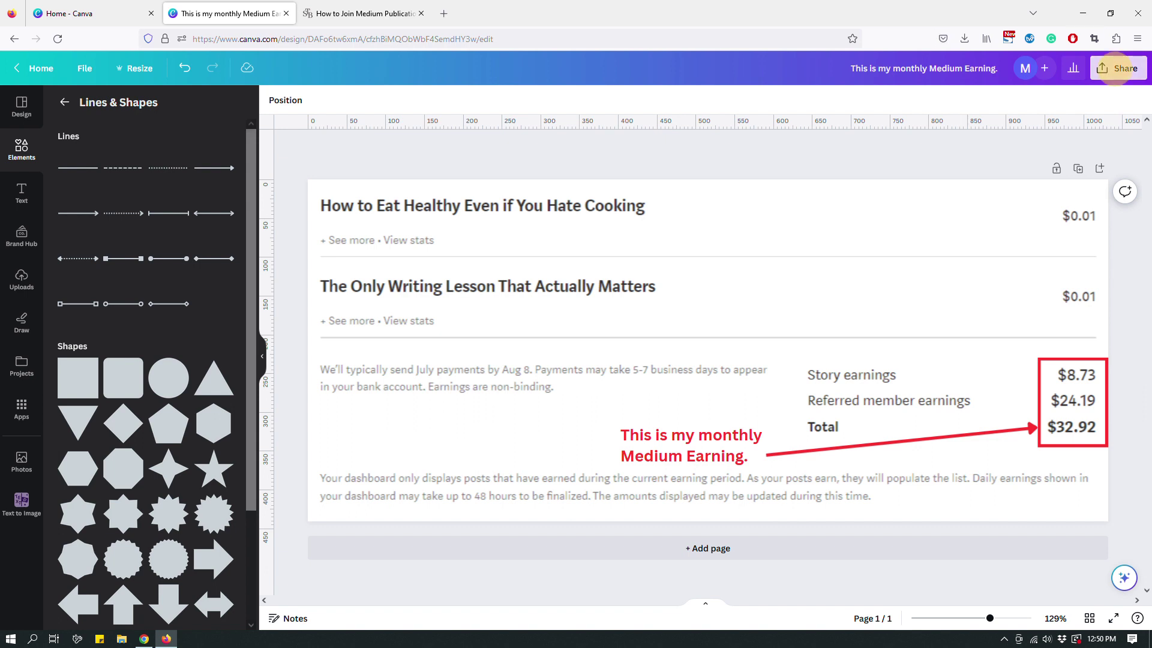
left_click(1118, 67)
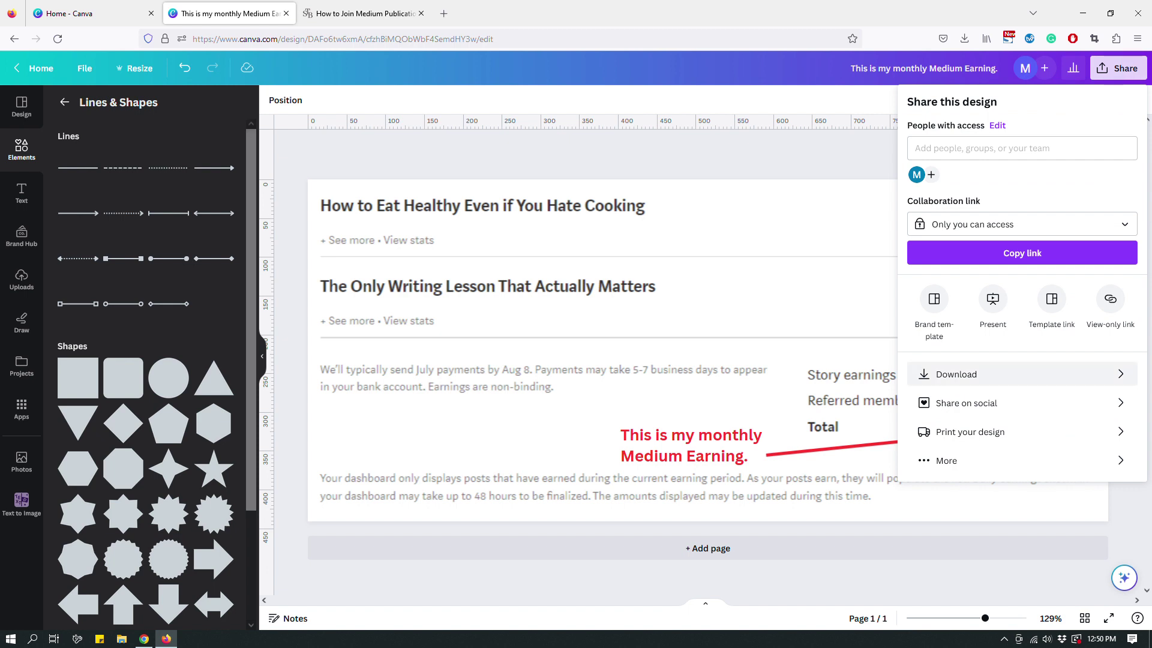
Step: Download the design as a JPG at quality 70
left_click(972, 374)
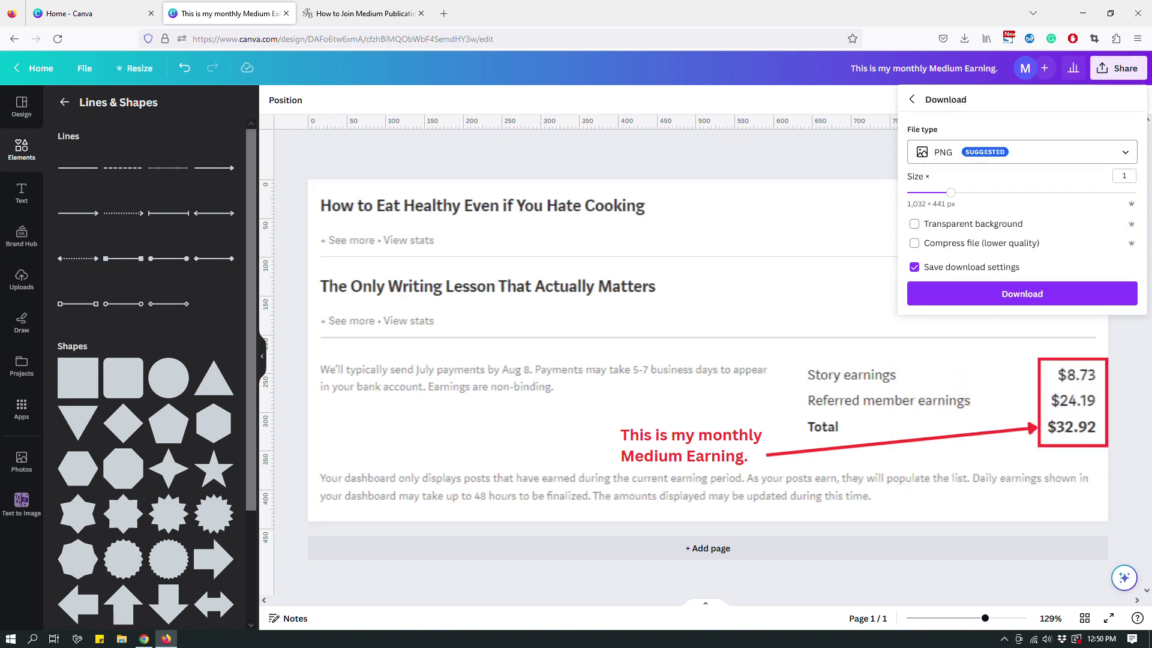
left_click(944, 152)
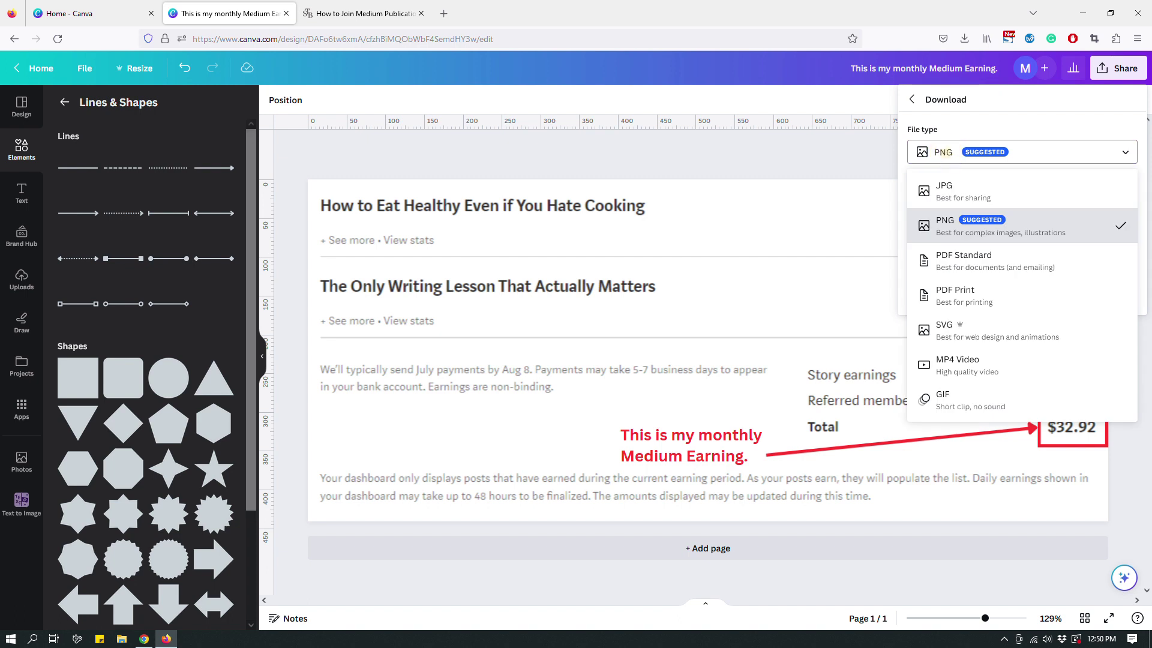
left_click(960, 191)
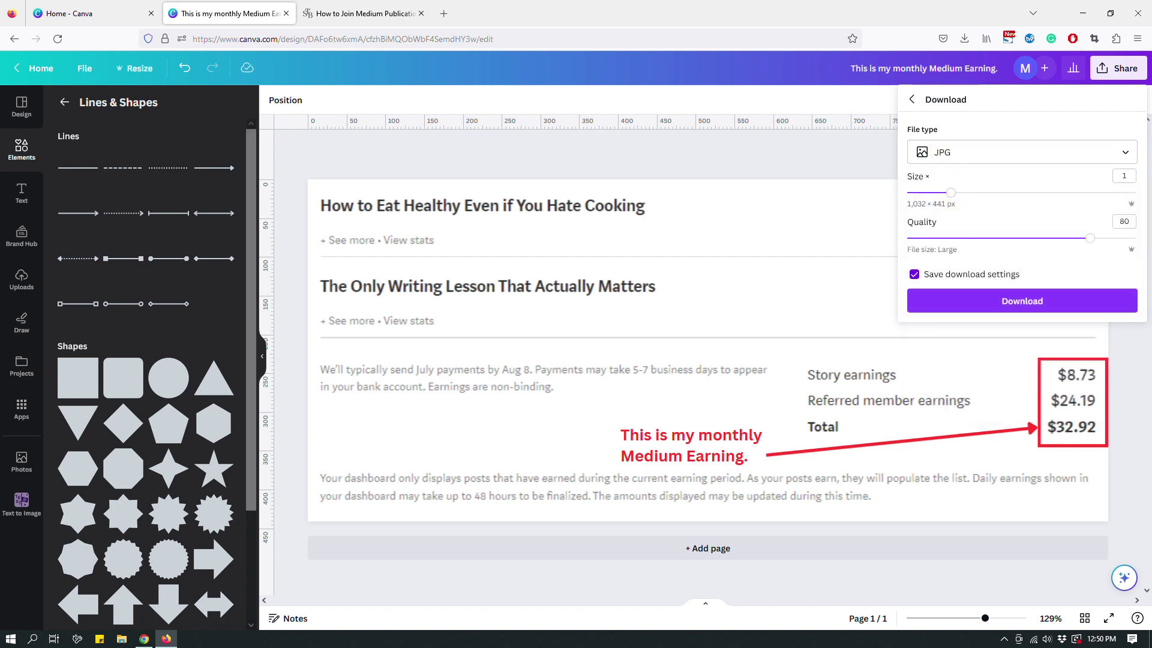
left_click(1089, 238)
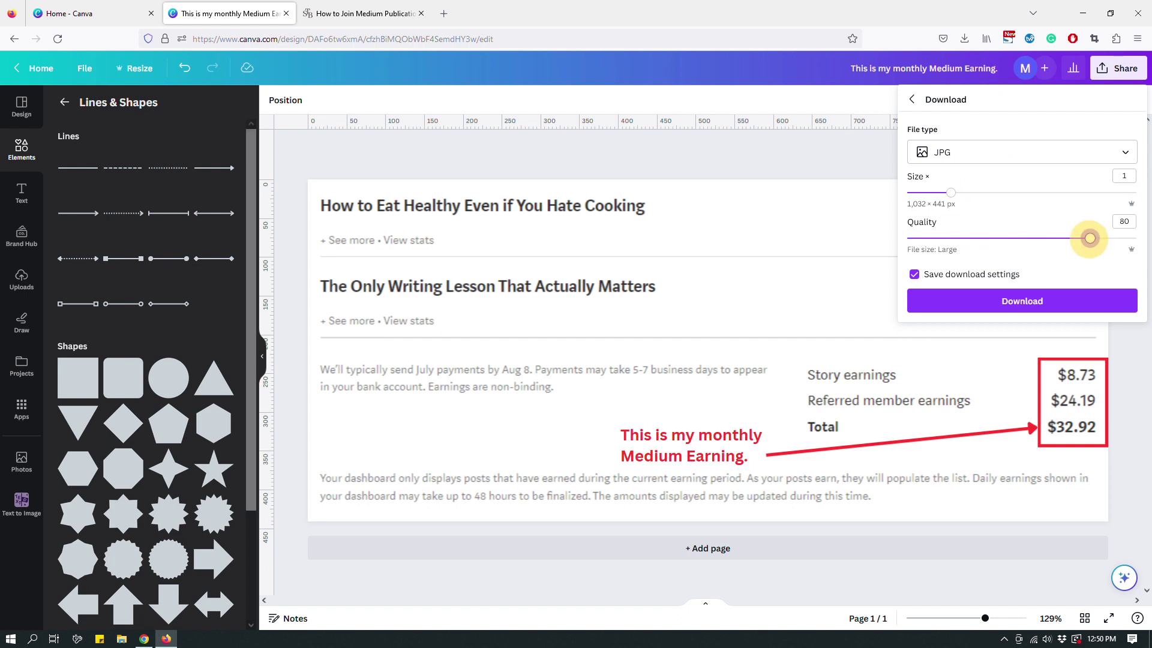
left_click_drag(1090, 238, 1067, 238)
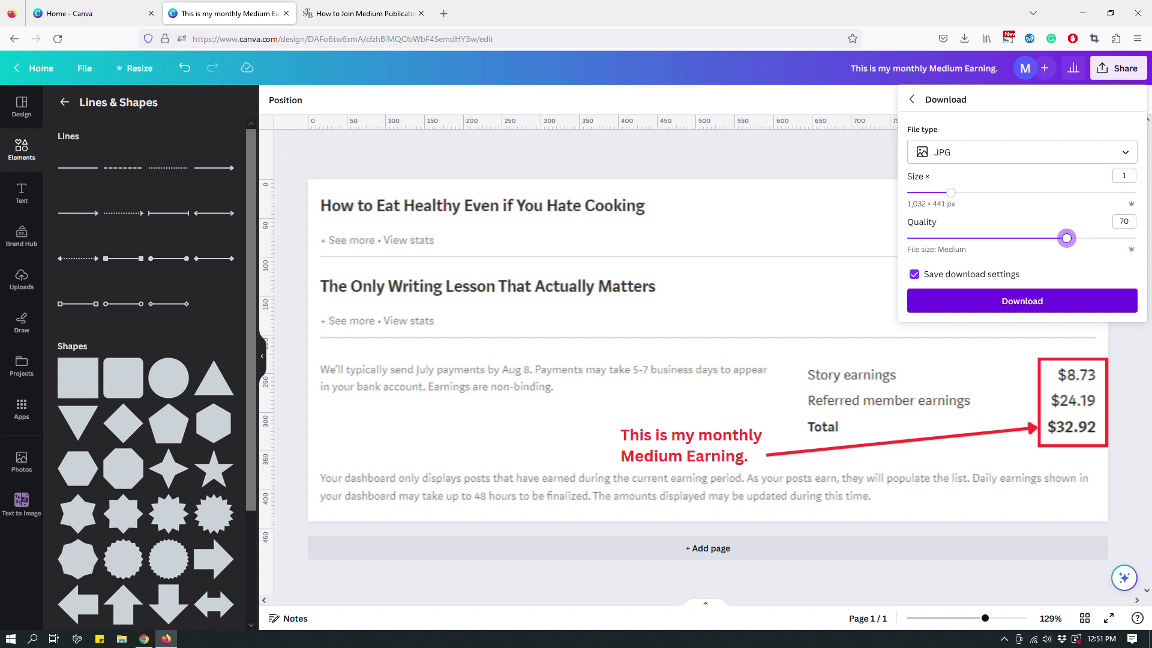
left_click(1022, 300)
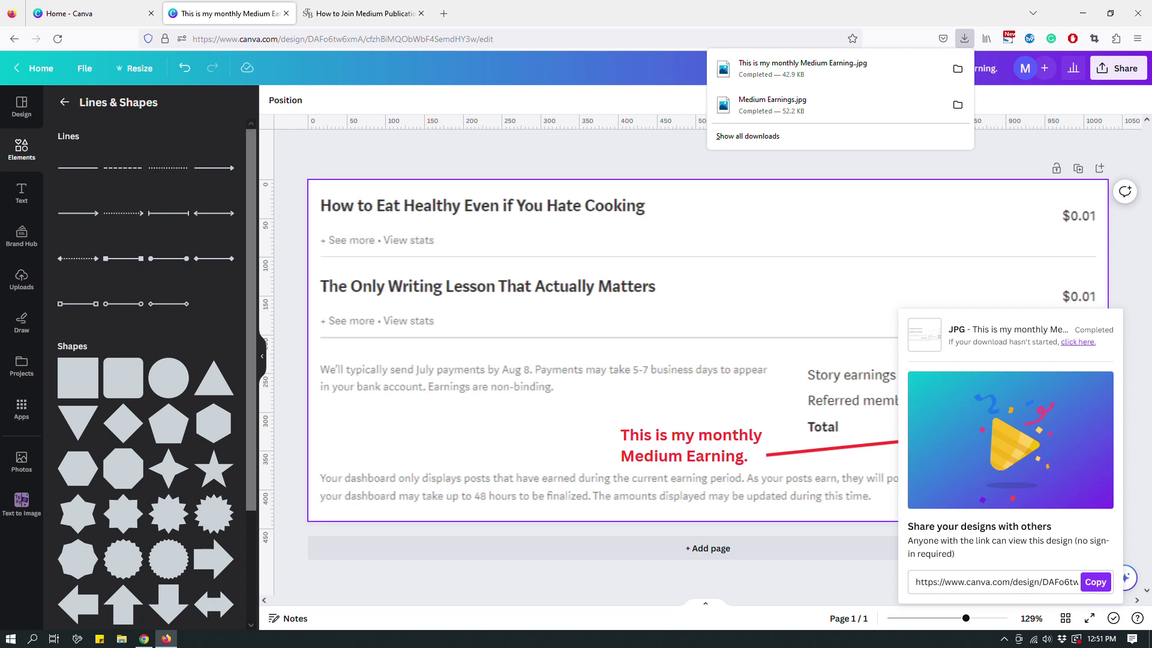
Step: Dismiss the download notifications to reveal the finished annotated design
key("Escape")
key("Escape")
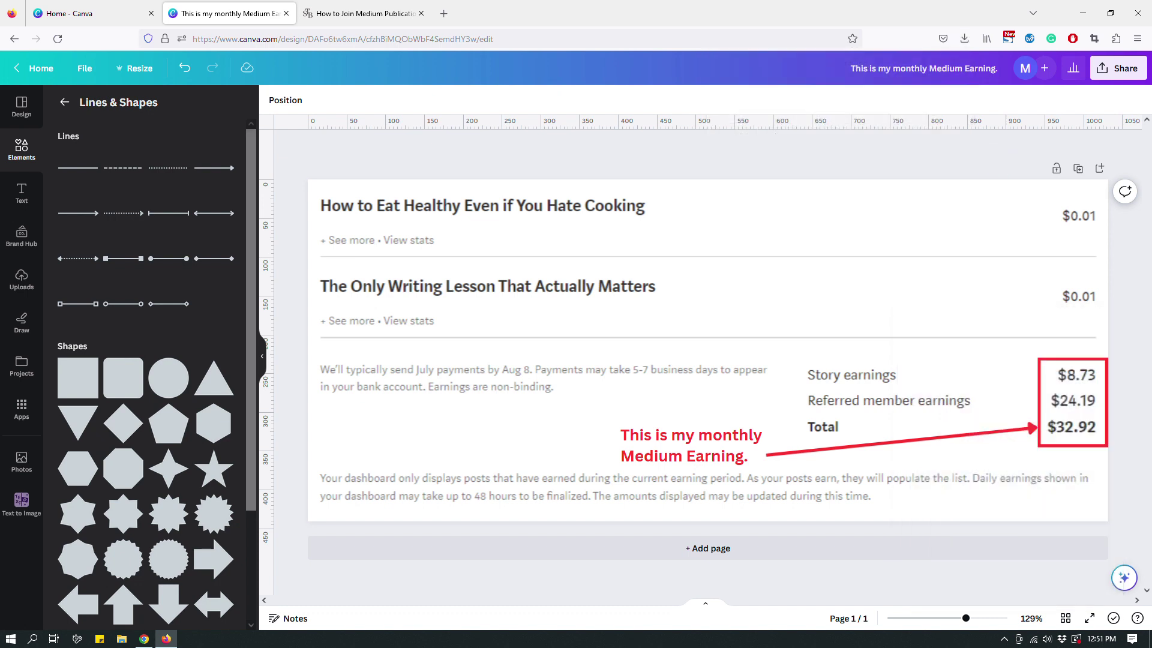